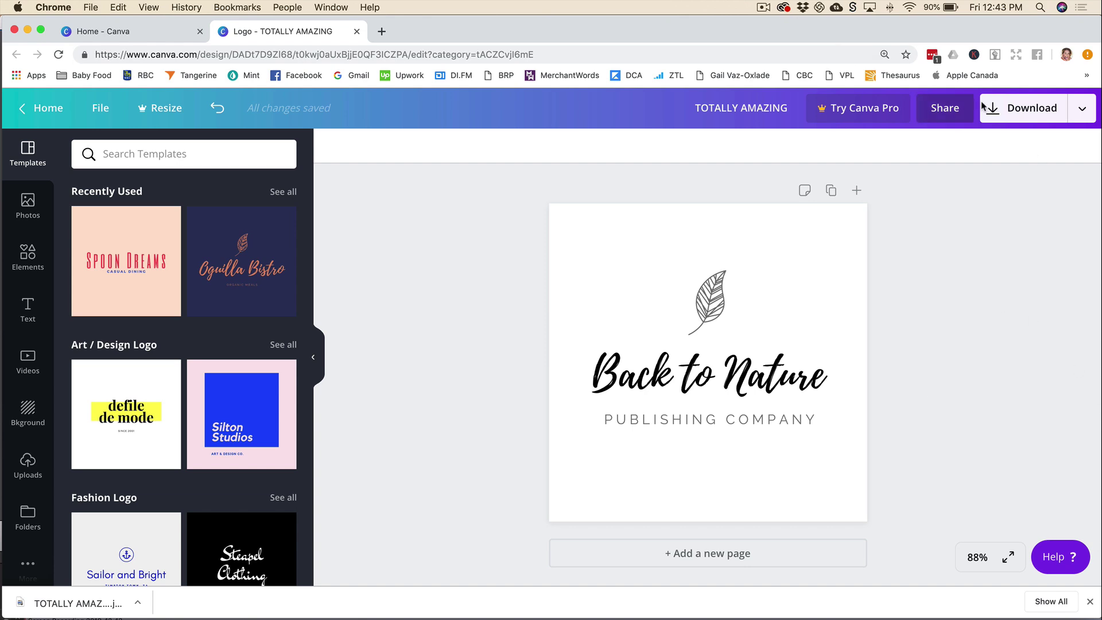
- Download the Canva logo with the PDF Print file type, producing TOTALLY AMAZING.pdf
{"action": "left_click", "coordinate": [1030, 112]}
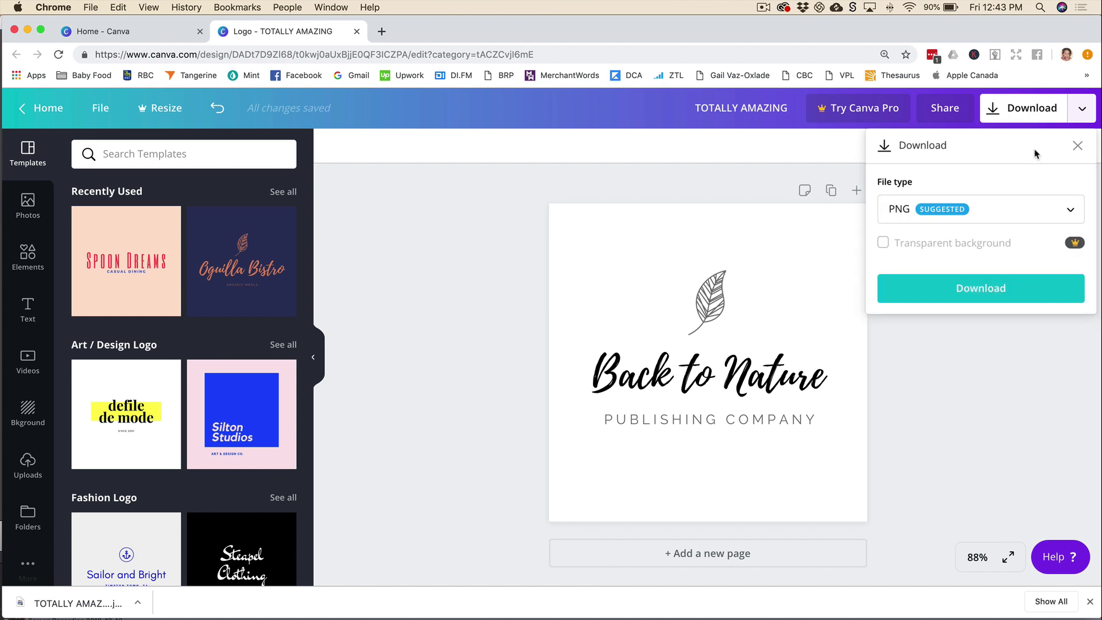
{"action": "left_click", "coordinate": [1033, 214]}
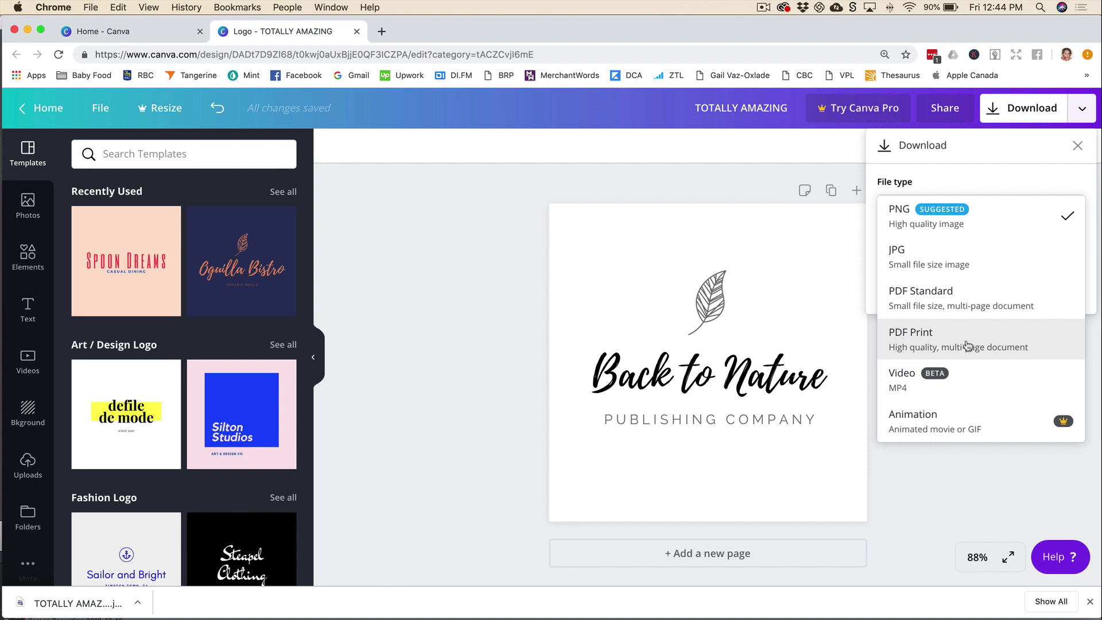
{"action": "left_click", "coordinate": [967, 343]}
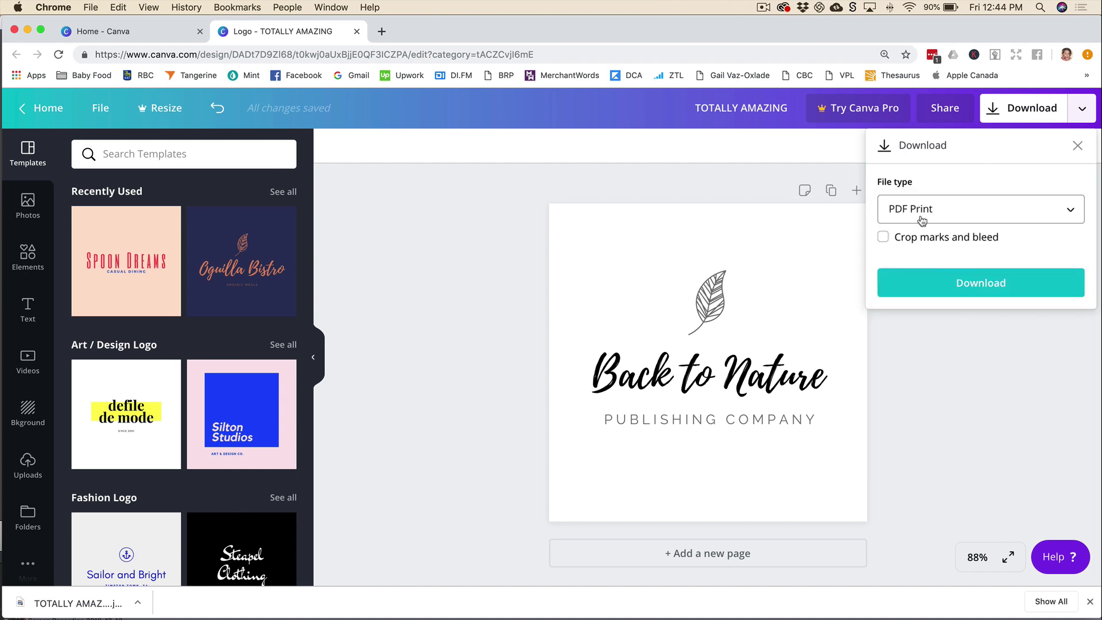
{"action": "left_click", "coordinate": [951, 281]}
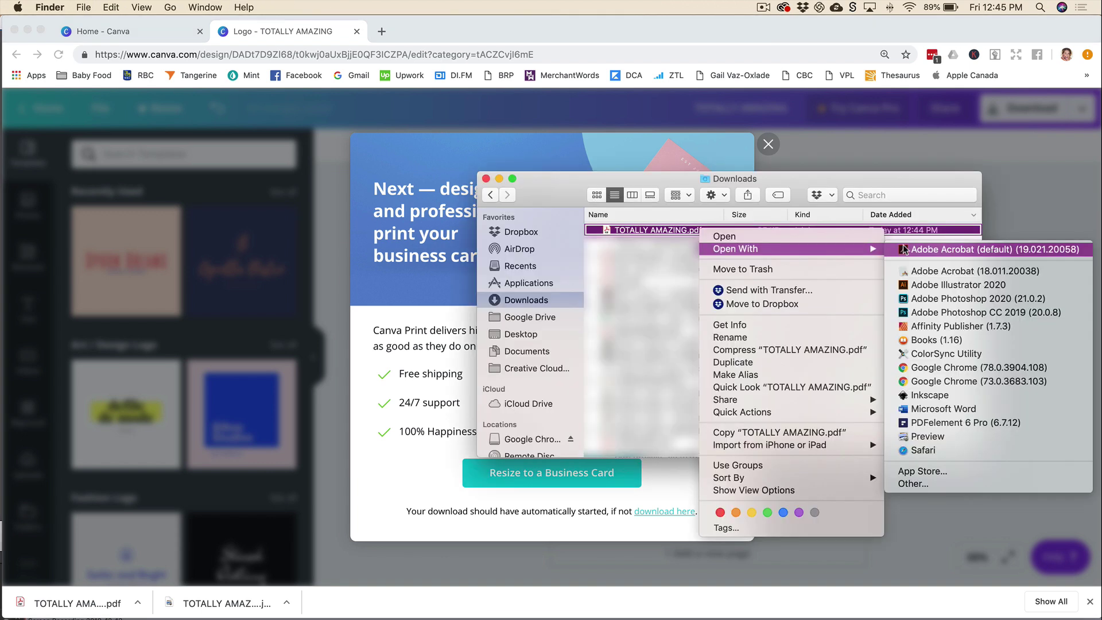
- Open TOTALLY AMAZING.pdf from Downloads with Adobe Illustrator 2020
{"action": "left_click", "coordinate": [912, 285]}
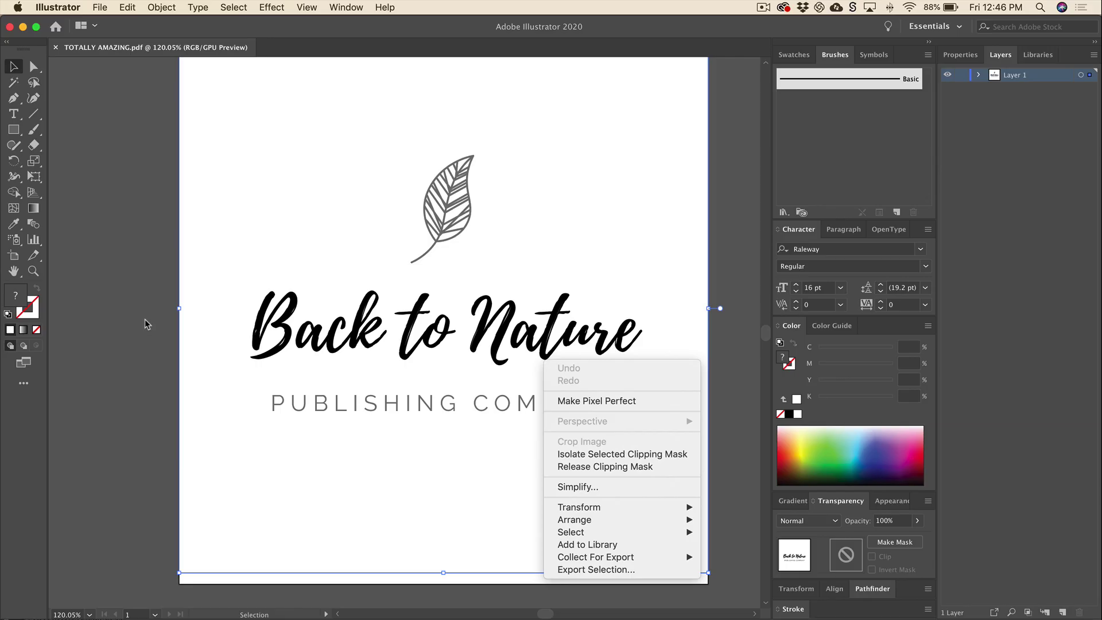
- Dismiss the stray context menu and release the logo's clipping mask with Object > Clipping Mask > Release
{"action": "left_click", "coordinate": [145, 324]}
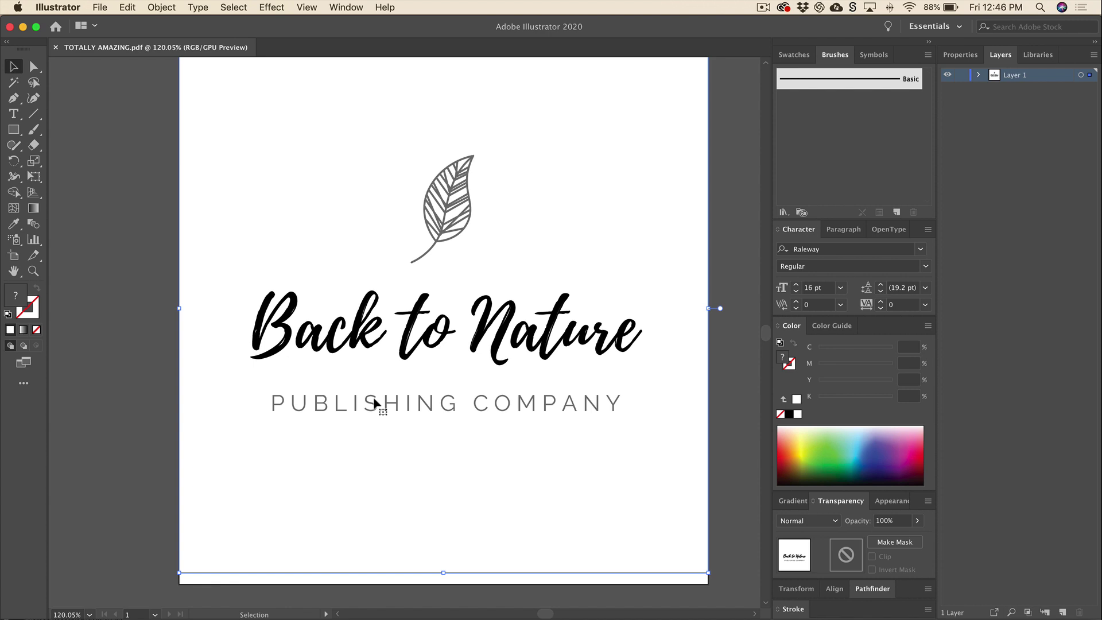
{"action": "left_click", "coordinate": [161, 8]}
{"action": "mouse_move", "coordinate": [248, 423]}
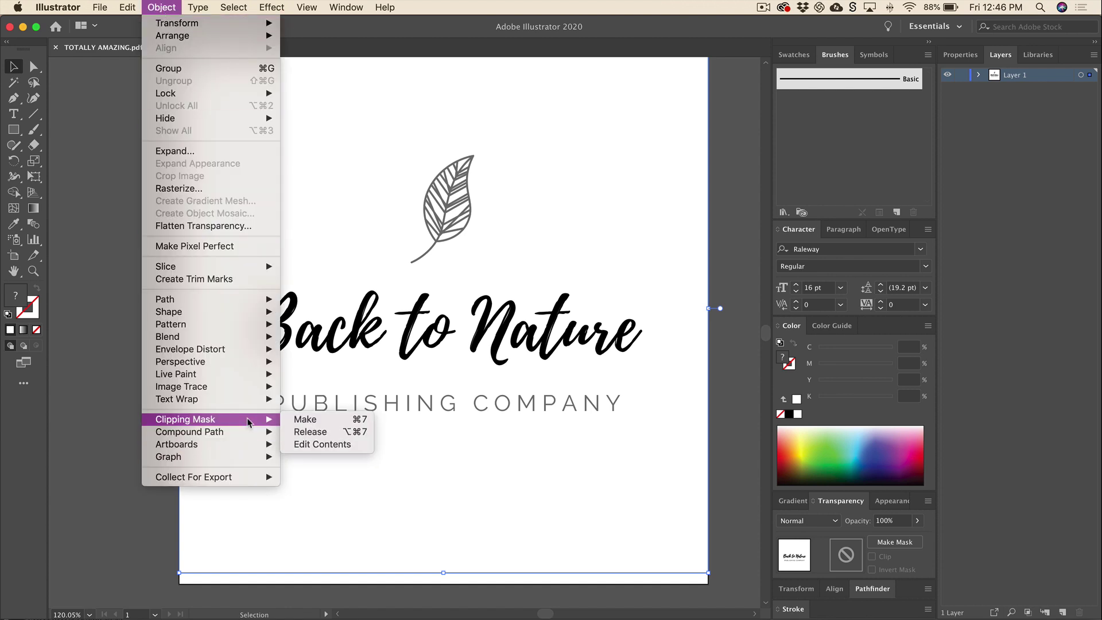
{"action": "left_click", "coordinate": [347, 430]}
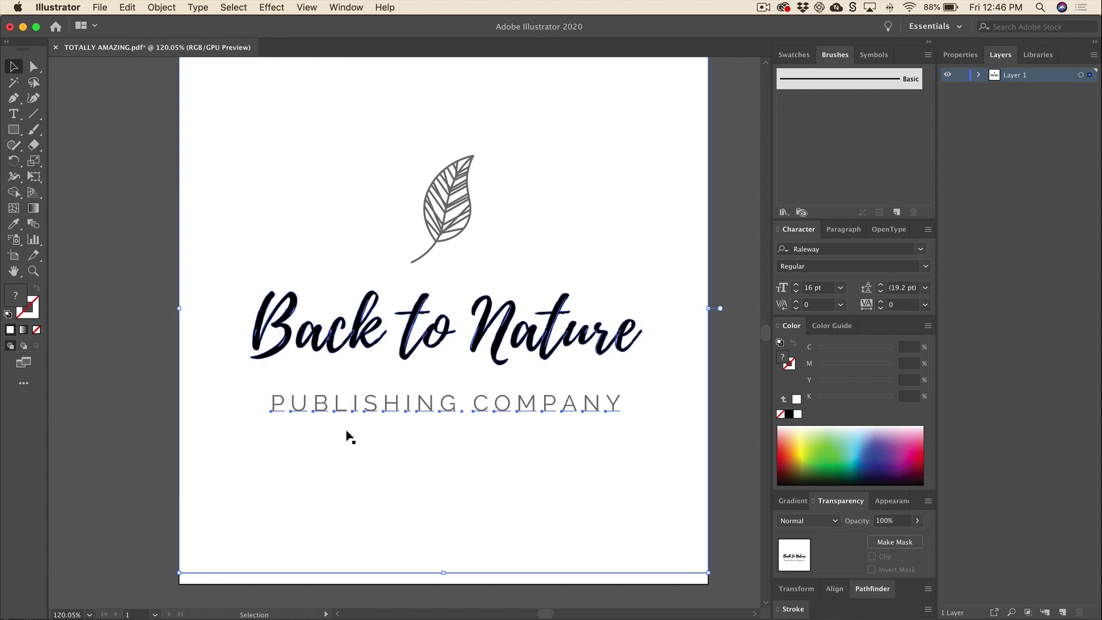
- Find the artboard-sized white background rectangle behind the logo and delete it
{"action": "left_click", "coordinate": [346, 431]}
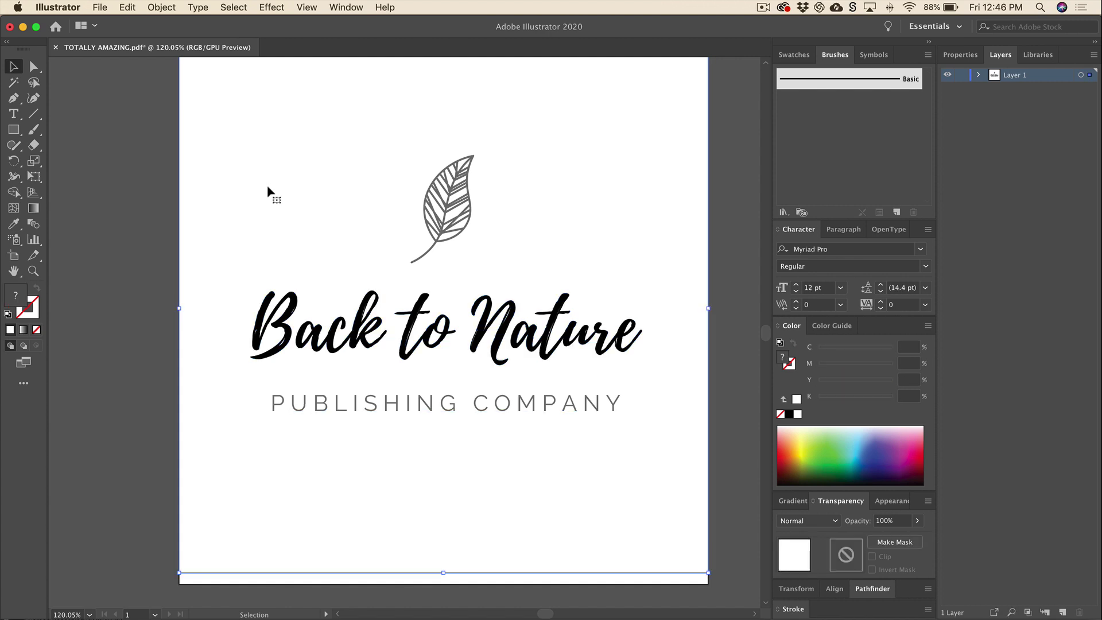
{"action": "left_click_drag", "start_coordinate": [267, 187], "coordinate": [232, 195]}
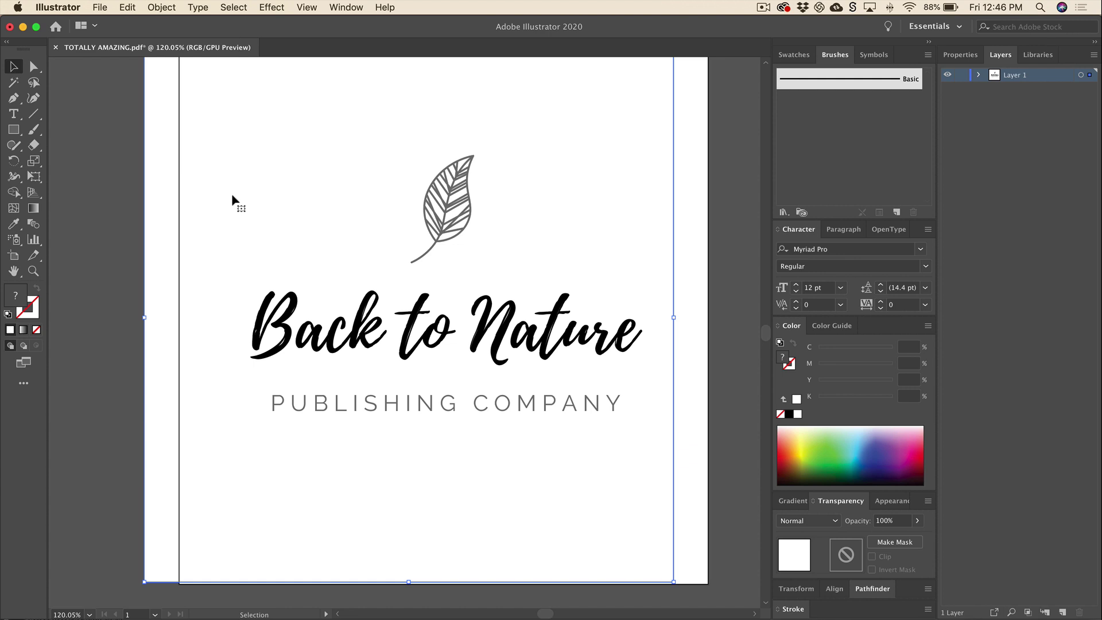
{"action": "key", "text": "super+z"}
{"action": "left_click", "coordinate": [383, 566]}
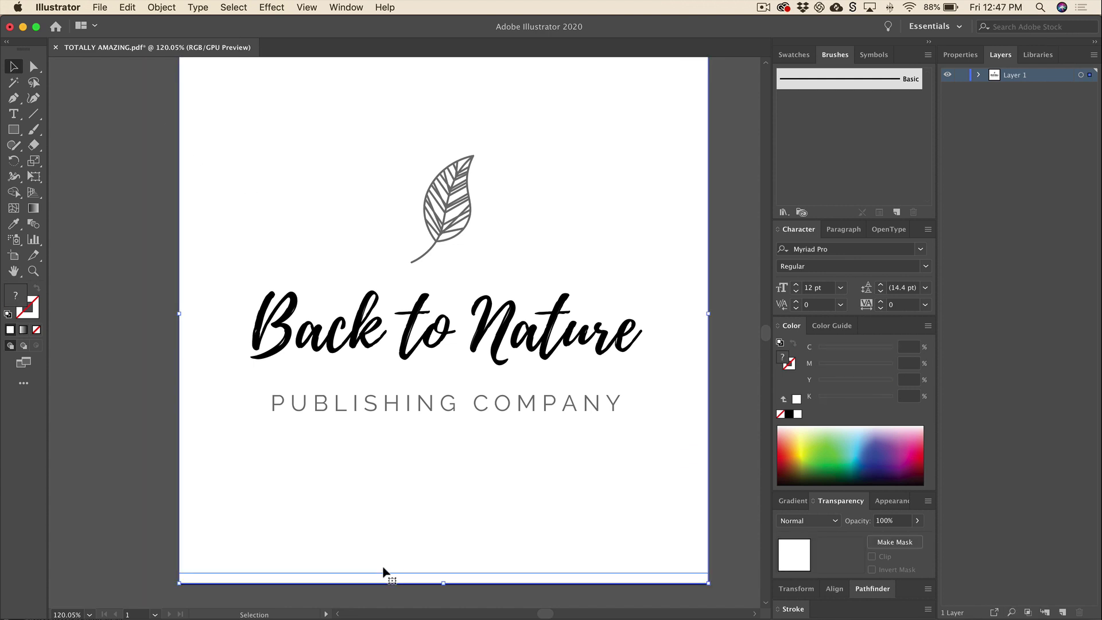
{"action": "key", "text": "Delete"}
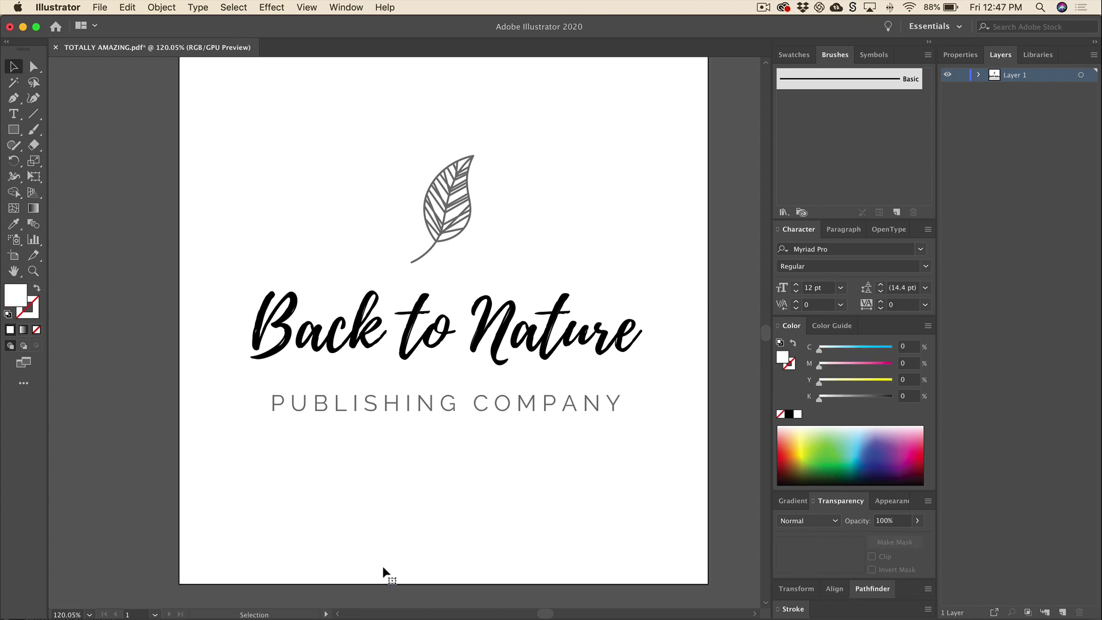
{"action": "left_click", "coordinate": [308, 8]}
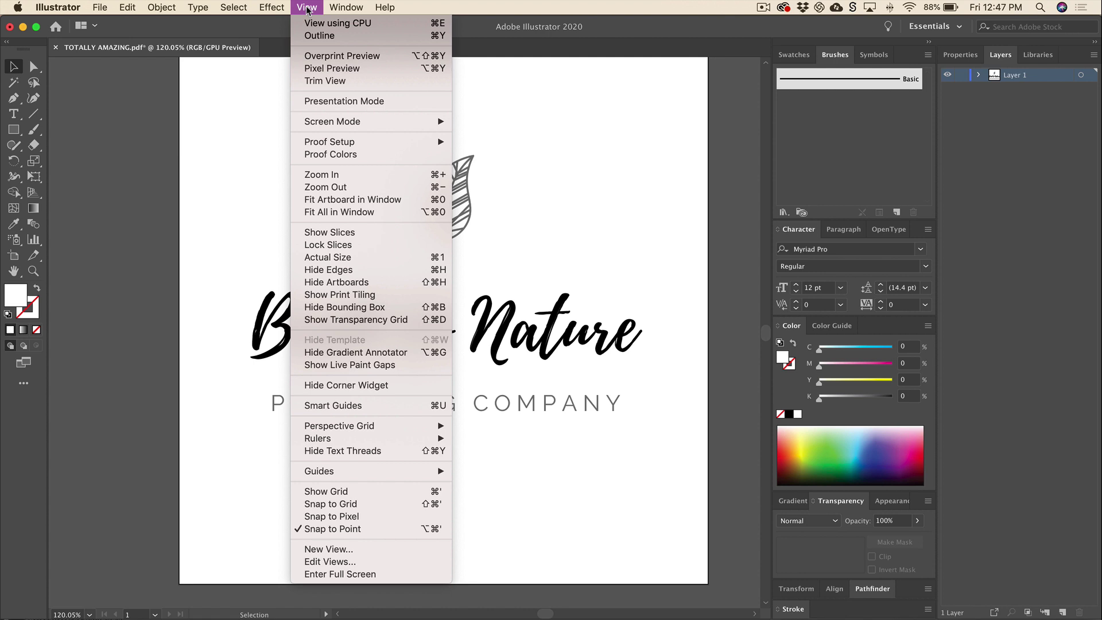
- In Outline view, release the clipping mask around the leaf group
{"action": "left_click", "coordinate": [310, 36]}
{"action": "left_click", "coordinate": [394, 125]}
{"action": "left_click", "coordinate": [579, 157]}
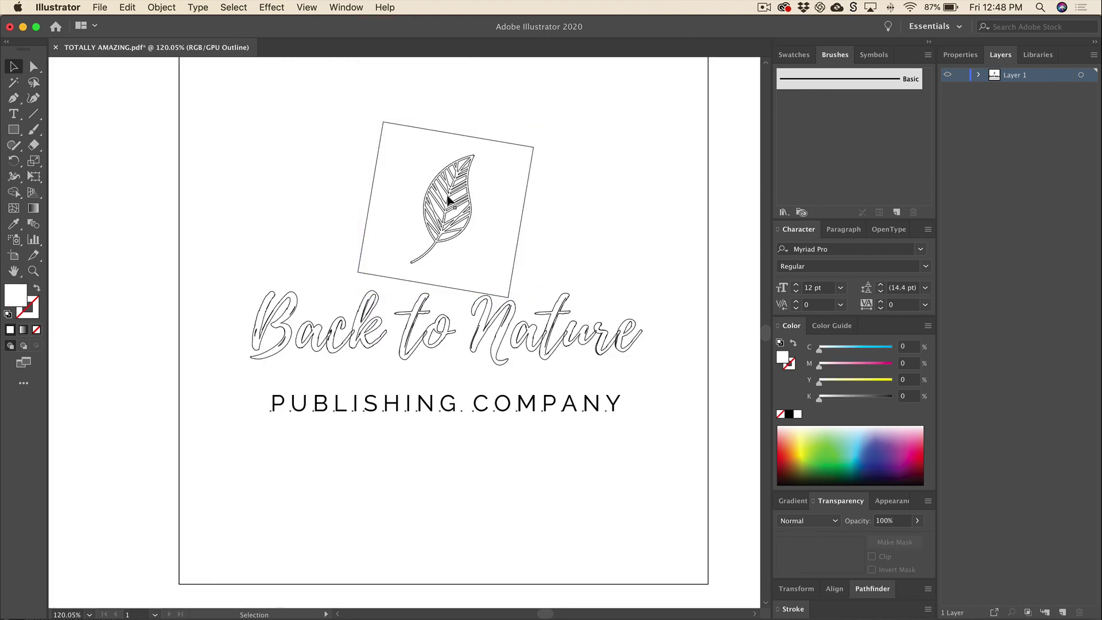
{"action": "left_click", "coordinate": [463, 172]}
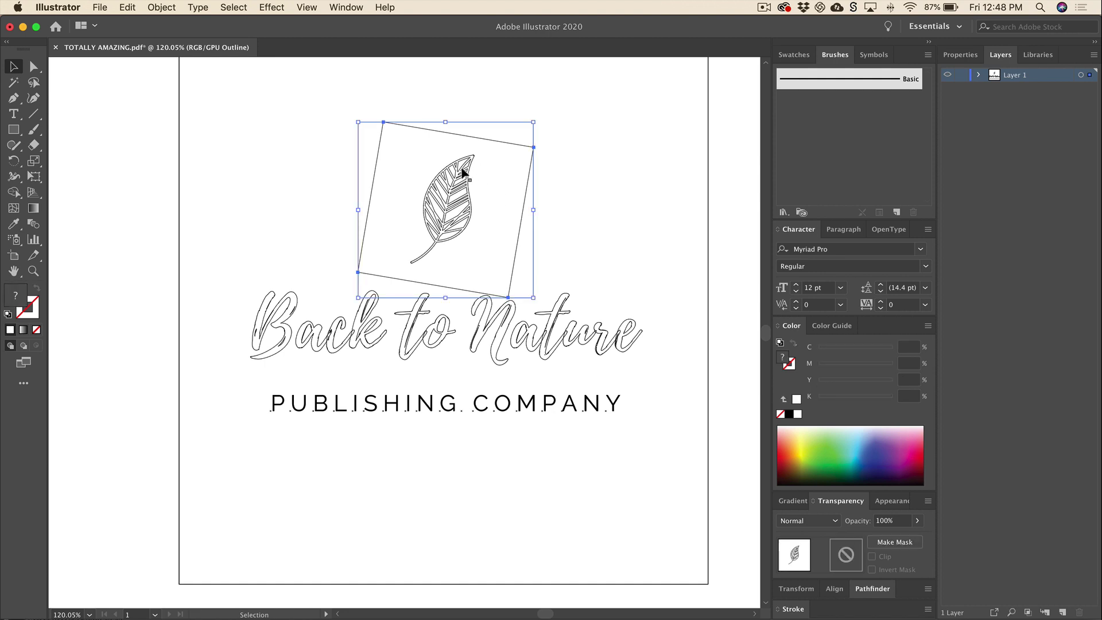
{"action": "right_click", "coordinate": [464, 171]}
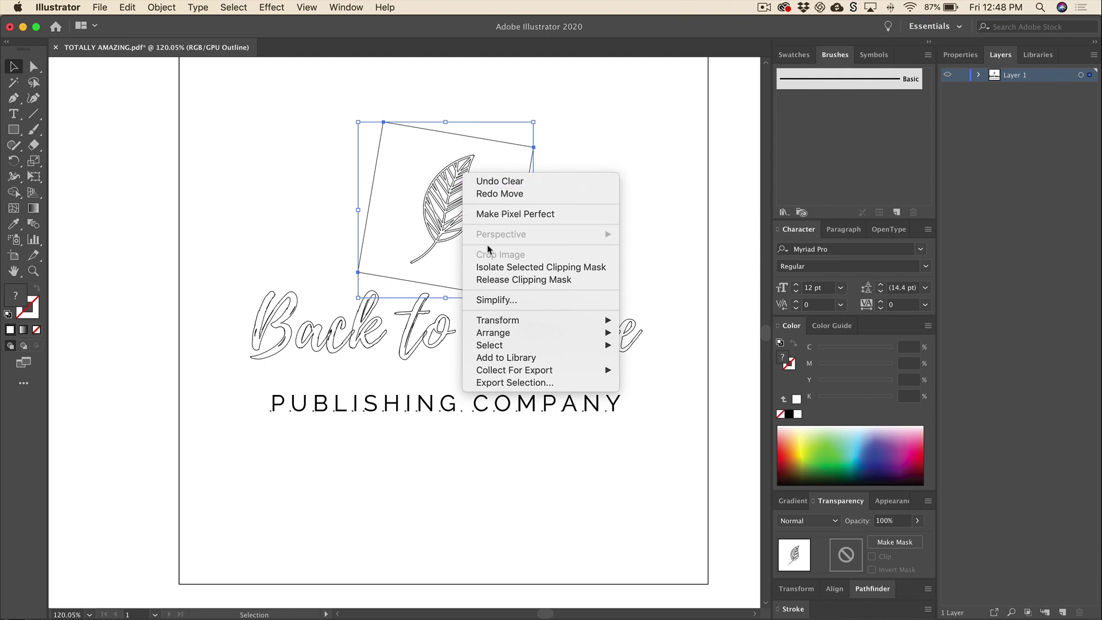
{"action": "left_click", "coordinate": [497, 281]}
- Delete the rotated square frame around the leaf and return to Preview
{"action": "left_click", "coordinate": [524, 148]}
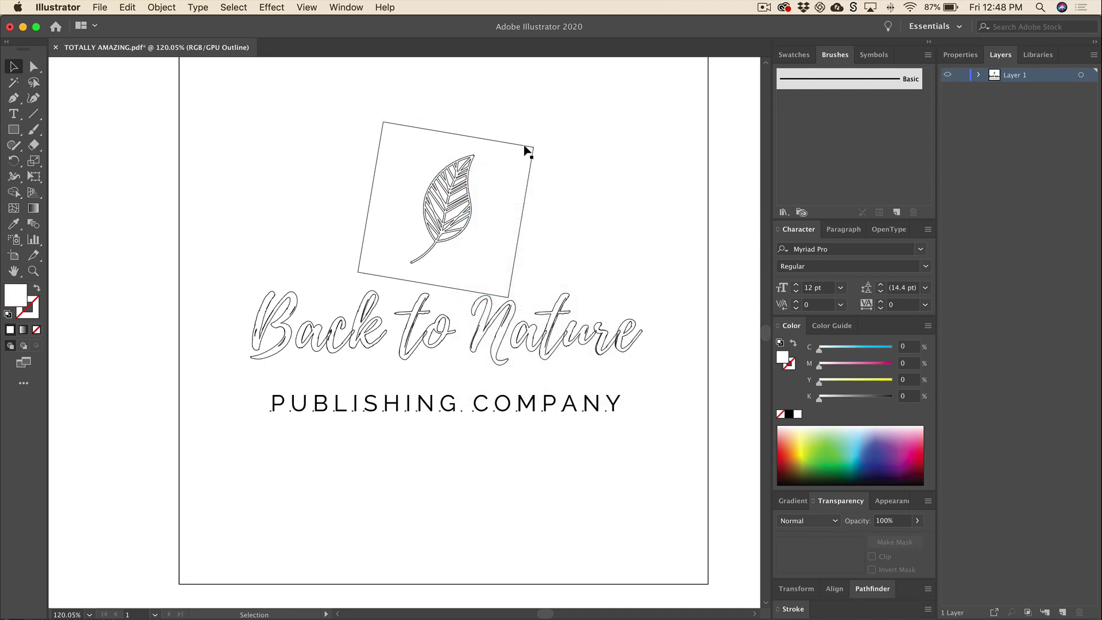
{"action": "left_click_drag", "start_coordinate": [525, 148], "coordinate": [610, 137]}
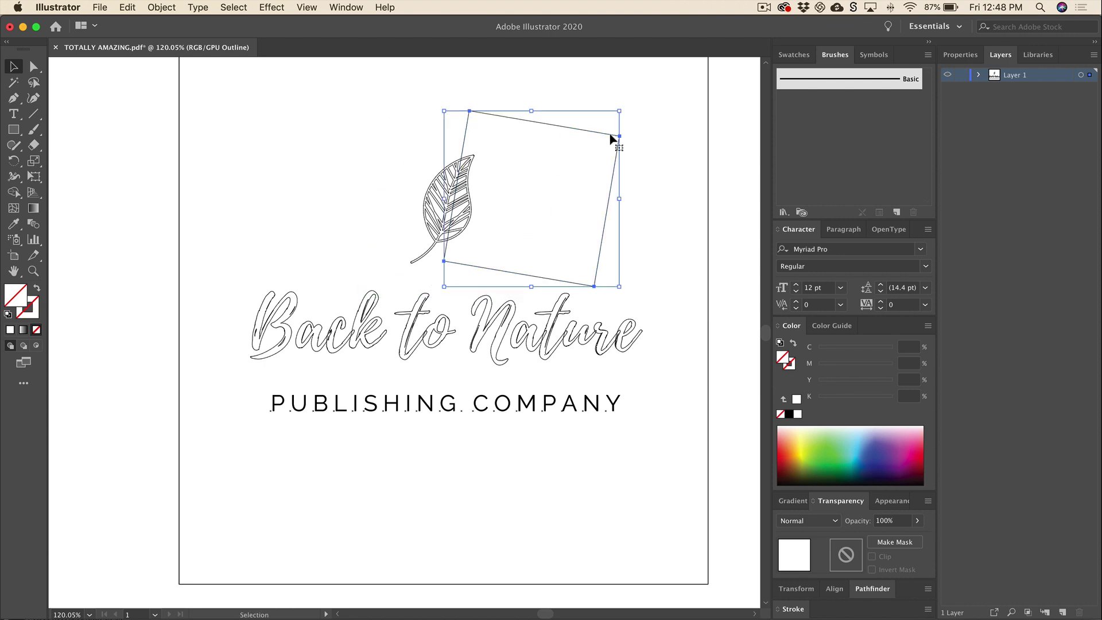
{"action": "key", "text": "Delete"}
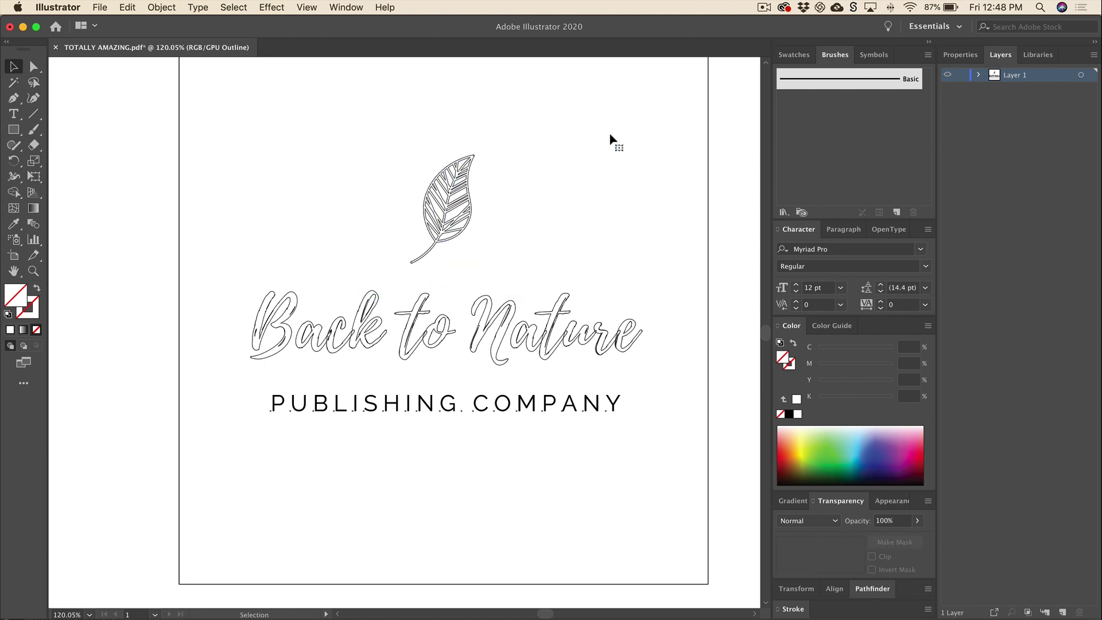
{"action": "left_click", "coordinate": [613, 403]}
{"action": "left_click", "coordinate": [610, 464]}
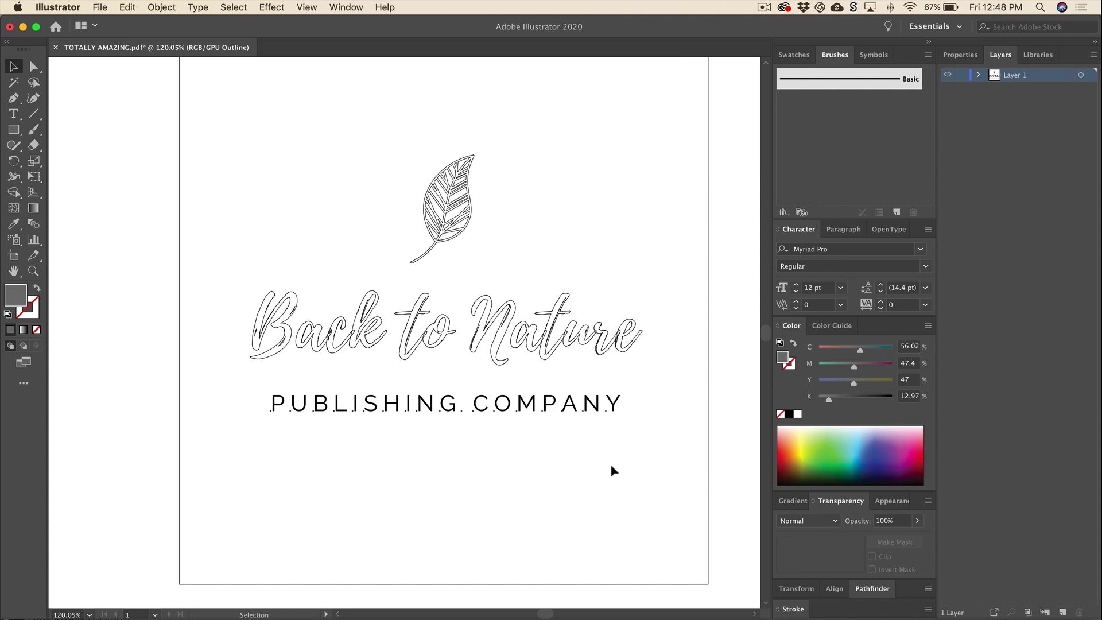
{"action": "key", "text": "super+y"}
{"action": "key", "text": "alt+shift+super+y"}
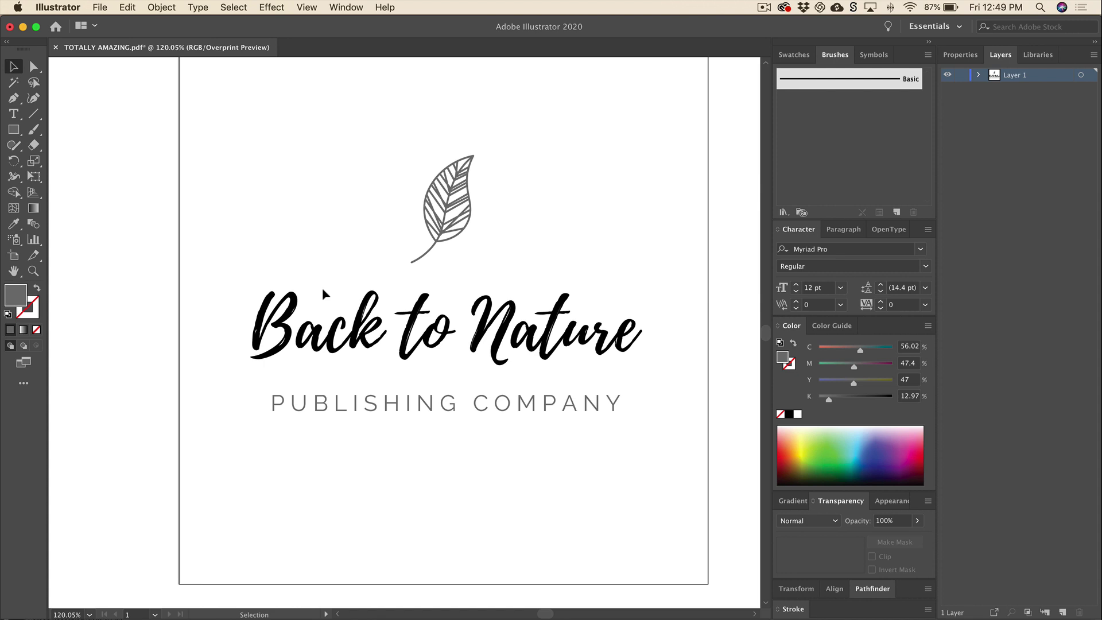
- Select the letters of the Back to Nature title to check how they're grouped
{"action": "left_click", "coordinate": [337, 347]}
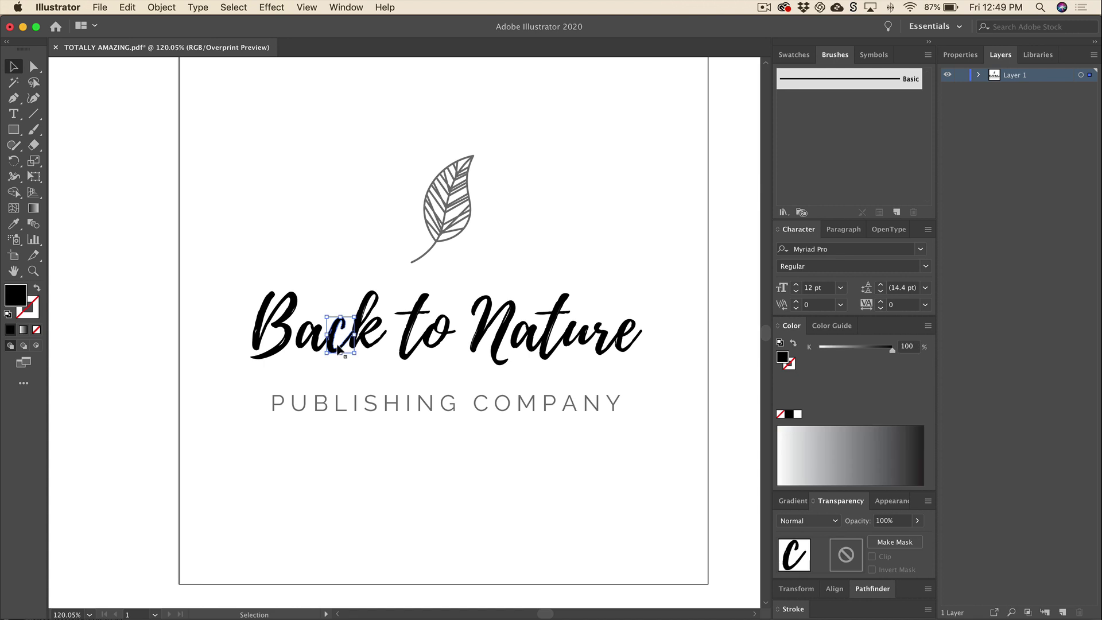
{"action": "left_click", "coordinate": [282, 360]}
{"action": "left_click", "coordinate": [280, 351]}
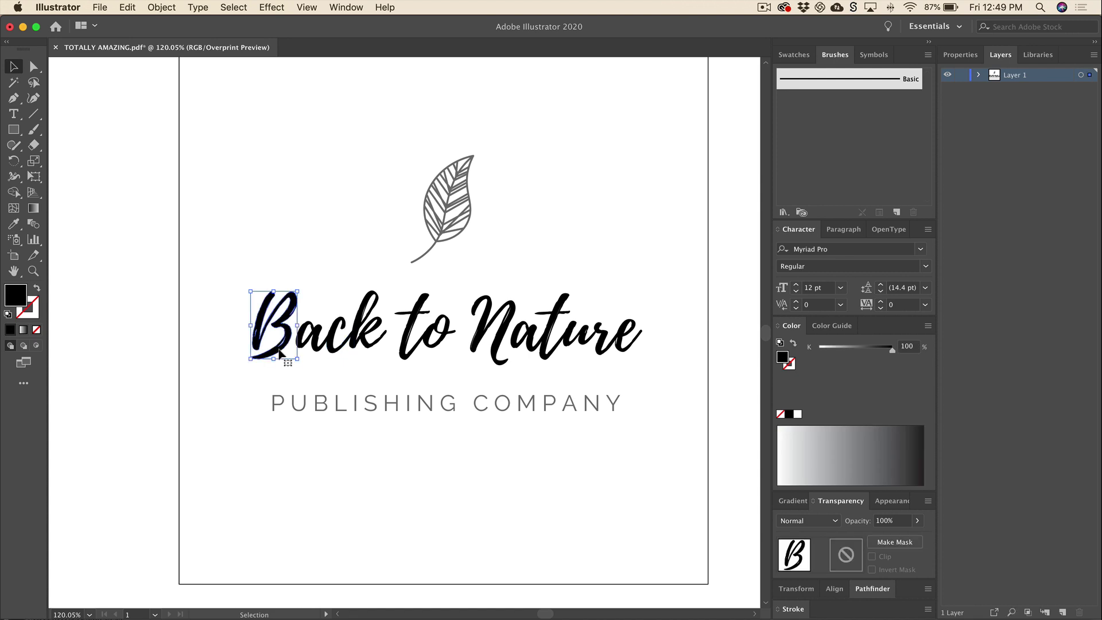
{"action": "left_click_drag", "start_coordinate": [200, 303], "coordinate": [658, 357]}
{"action": "scroll", "coordinate": [658, 358], "scroll_direction": "down", "scroll_amount": 1}
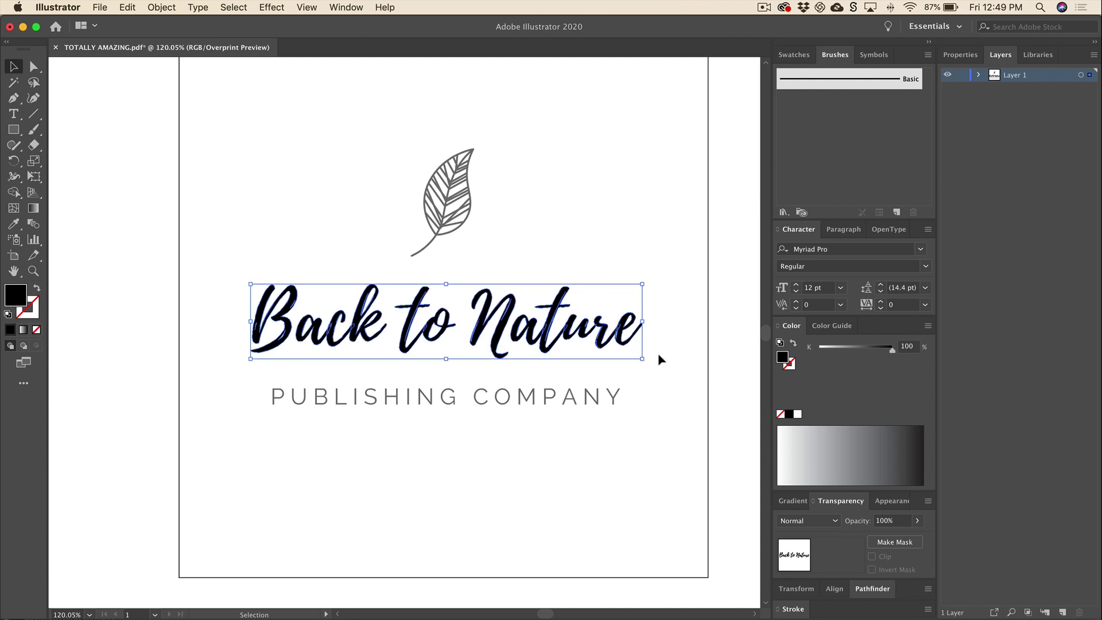
- Confirm PUBLISHING COMPANY is live text by trying an edit on its L, then undo it
{"action": "left_click", "coordinate": [609, 398]}
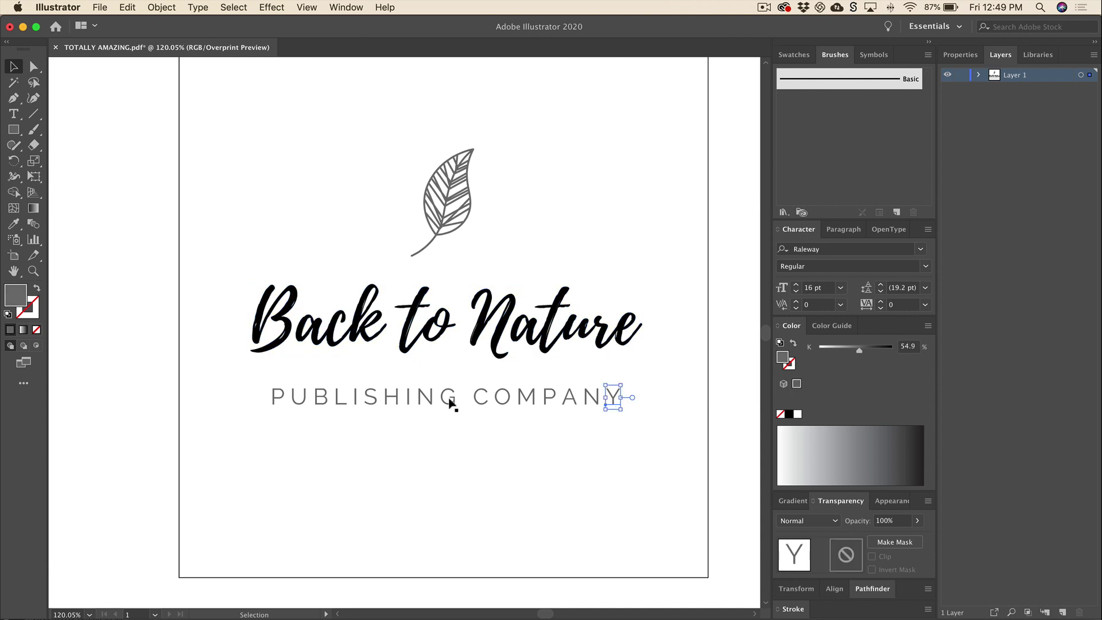
{"action": "left_click", "coordinate": [342, 401]}
{"action": "key", "text": "t"}
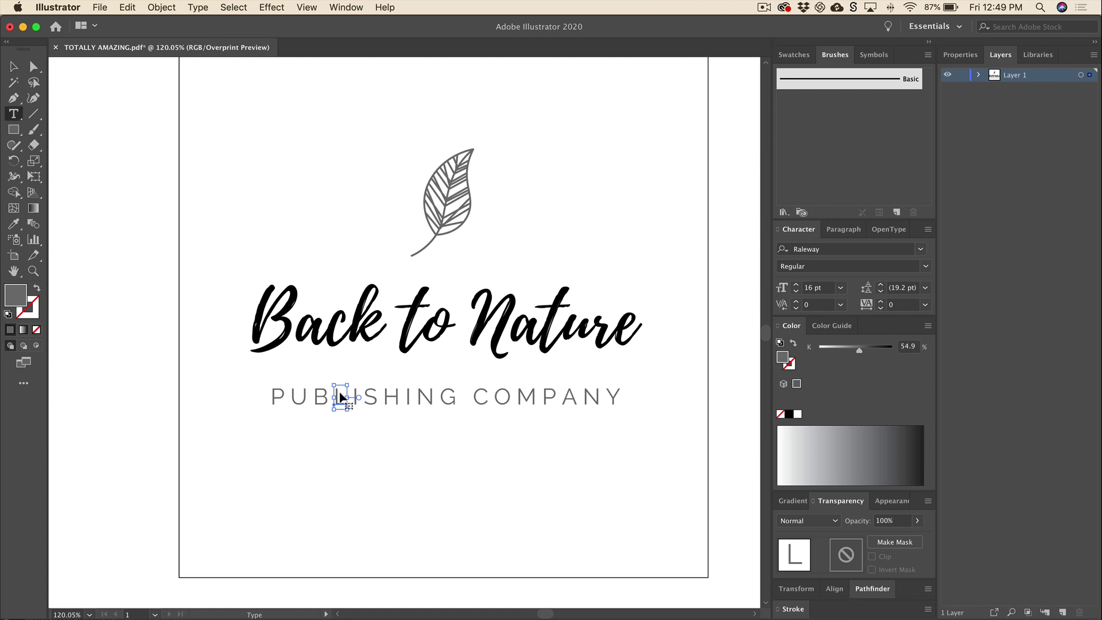
{"action": "double_click", "coordinate": [341, 397]}
{"action": "type", "text": "B"}
{"action": "key", "text": "super+z"}
{"action": "left_click", "coordinate": [16, 68]}
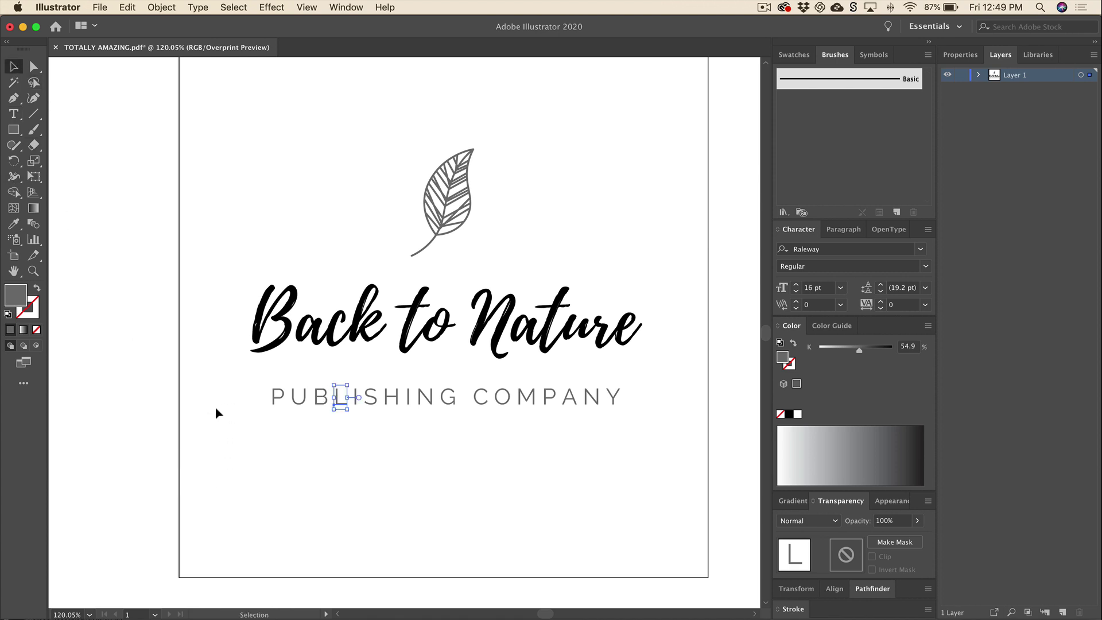
- Select the PUBLISHING COMPANY line and convert it to outlines, then check the title and leaf
{"action": "left_click_drag", "start_coordinate": [198, 383], "coordinate": [643, 434]}
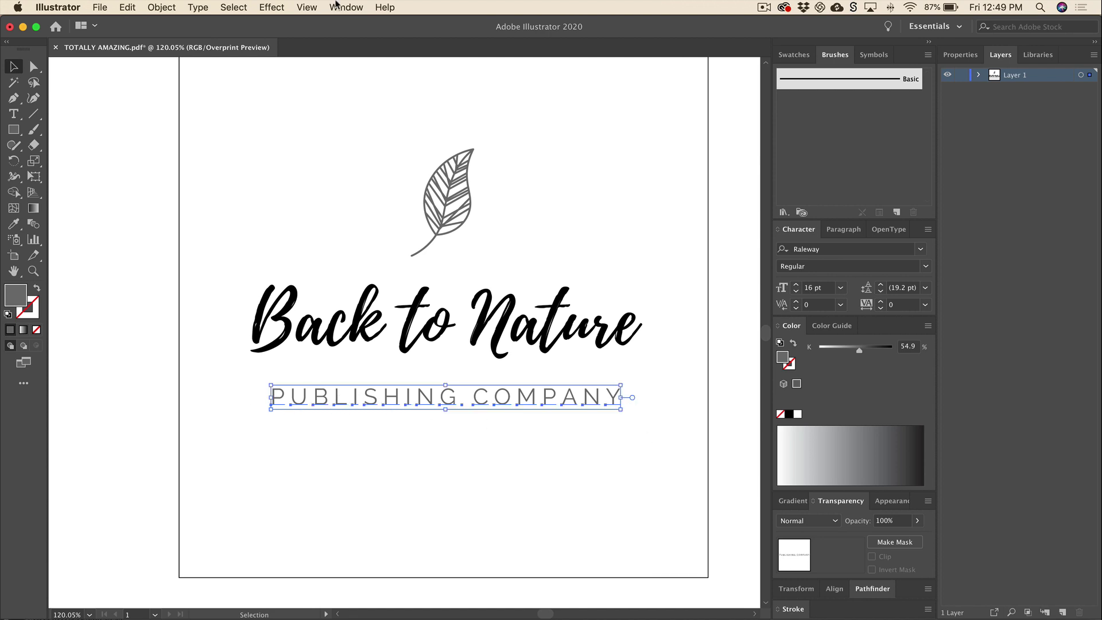
{"action": "left_click", "coordinate": [197, 8]}
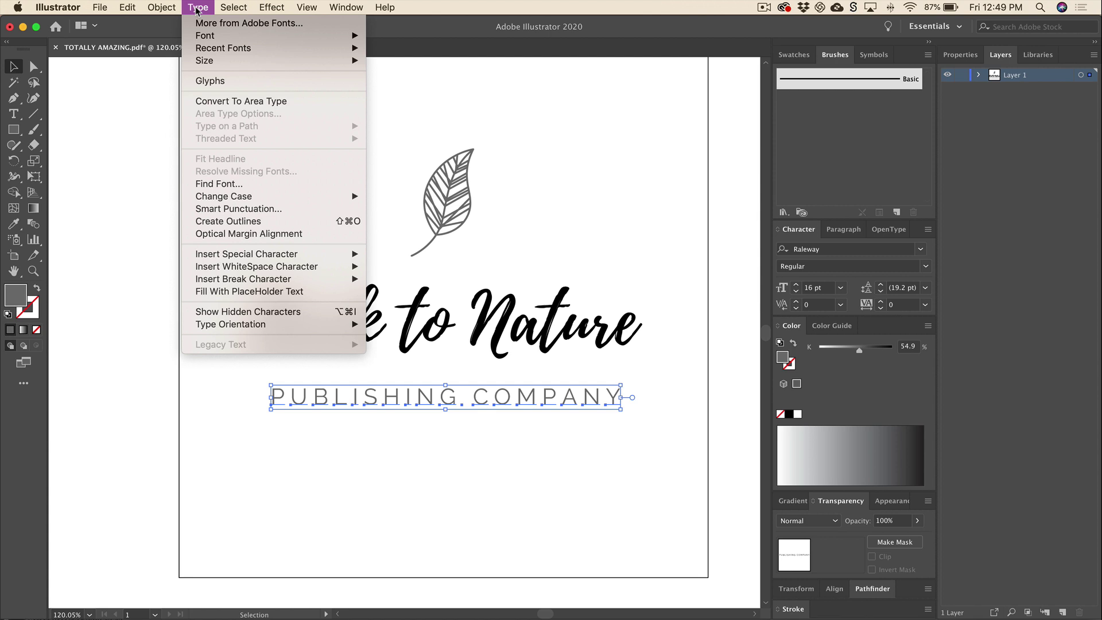
{"action": "left_click", "coordinate": [227, 221]}
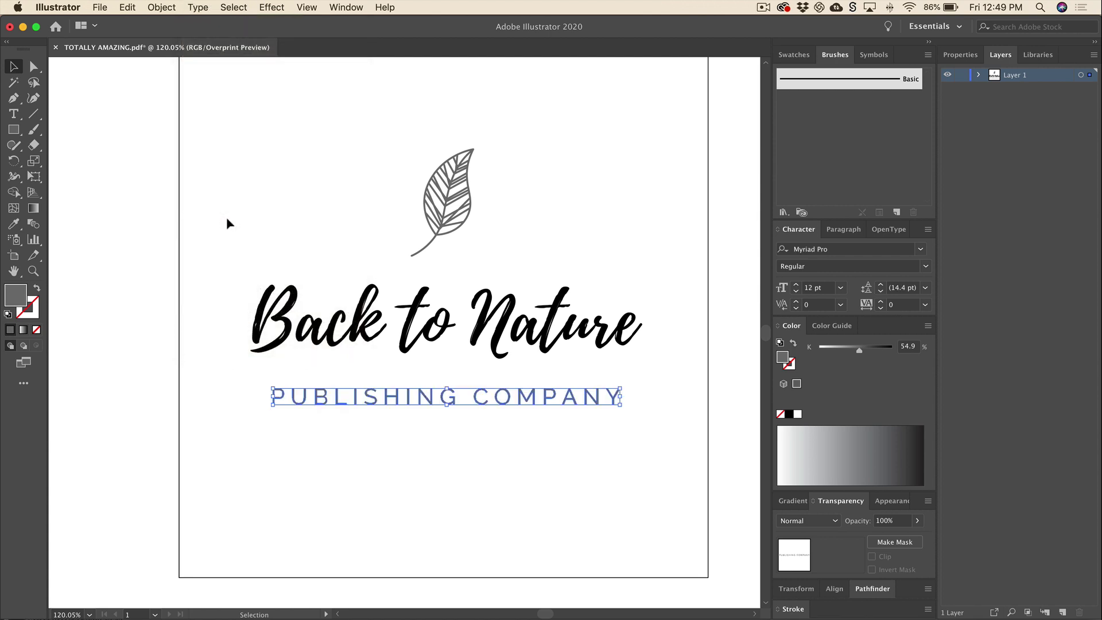
{"action": "left_click", "coordinate": [270, 321]}
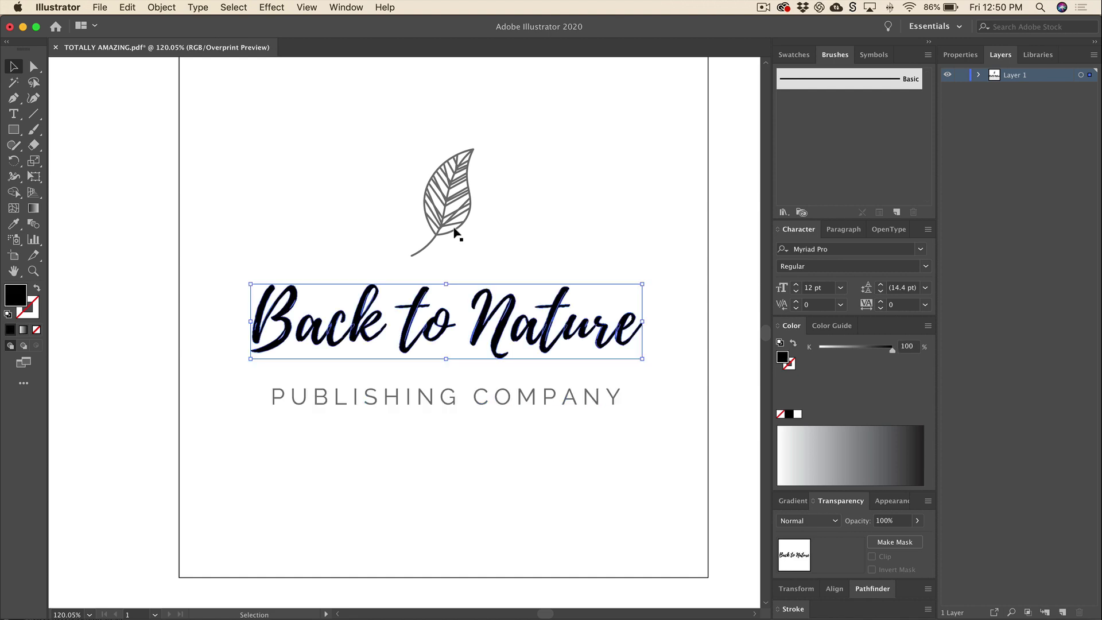
{"action": "left_click", "coordinate": [453, 231]}
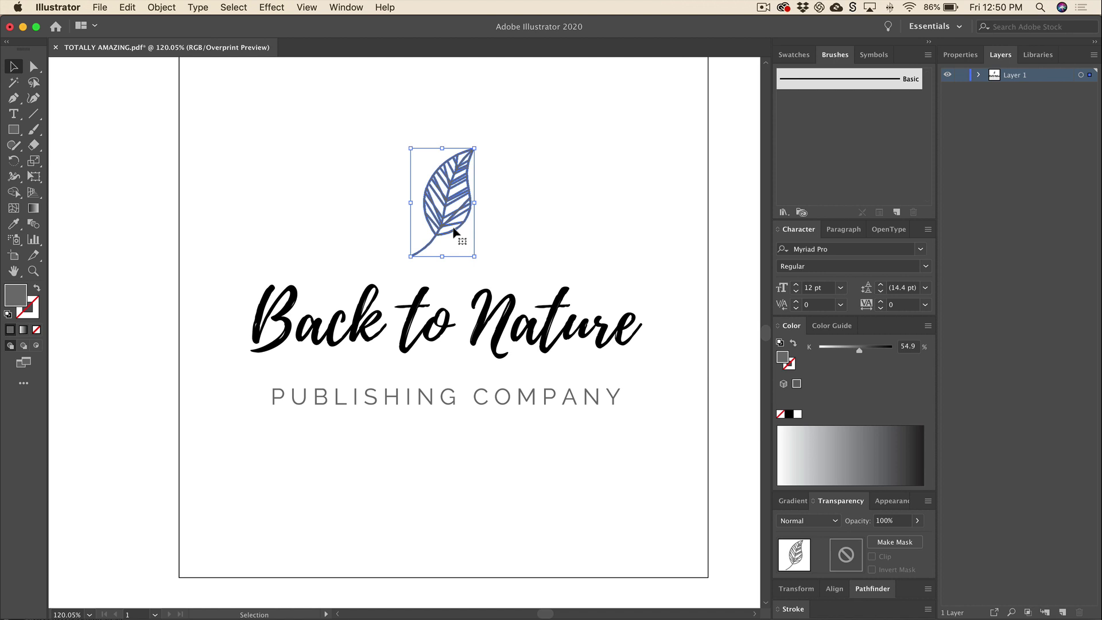
- At 100% zoom, select the whole logo and use Object > Artboards > Fit to Selected Art
{"action": "key", "text": "alt+shift+super+y"}
{"action": "key", "text": "super+1"}
{"action": "left_click", "coordinate": [317, 190]}
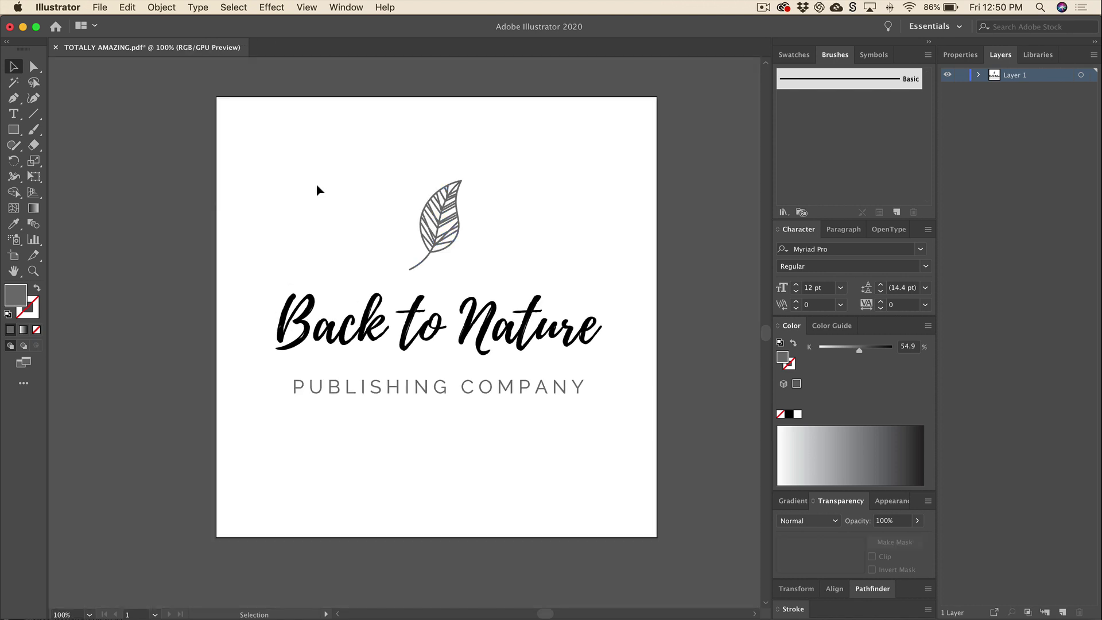
{"action": "left_click_drag", "start_coordinate": [230, 156], "coordinate": [634, 419]}
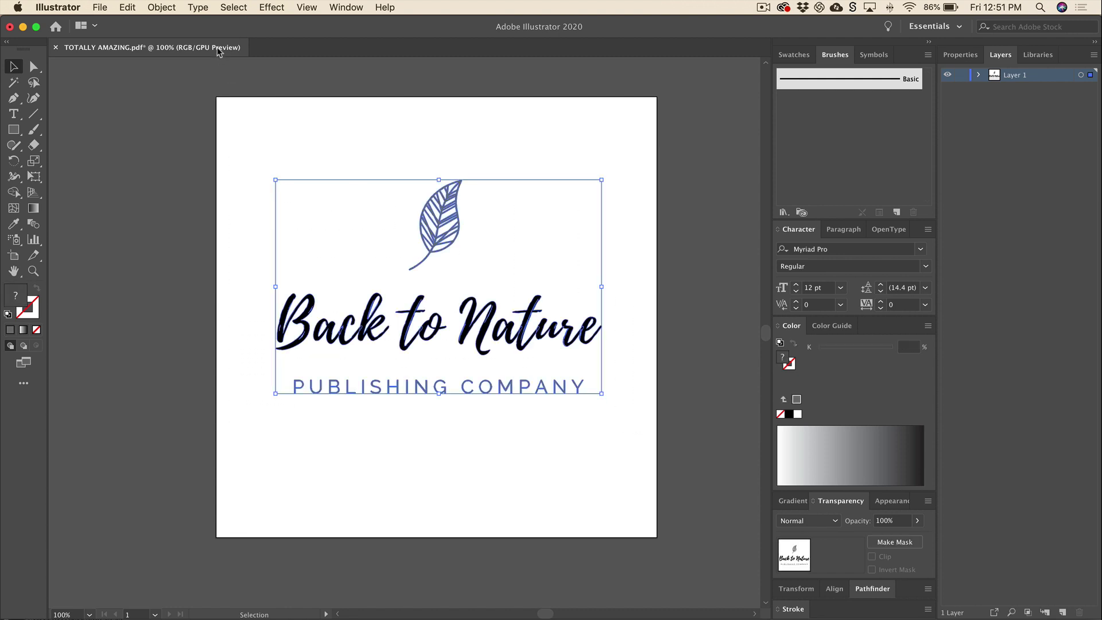
{"action": "left_click", "coordinate": [173, 7]}
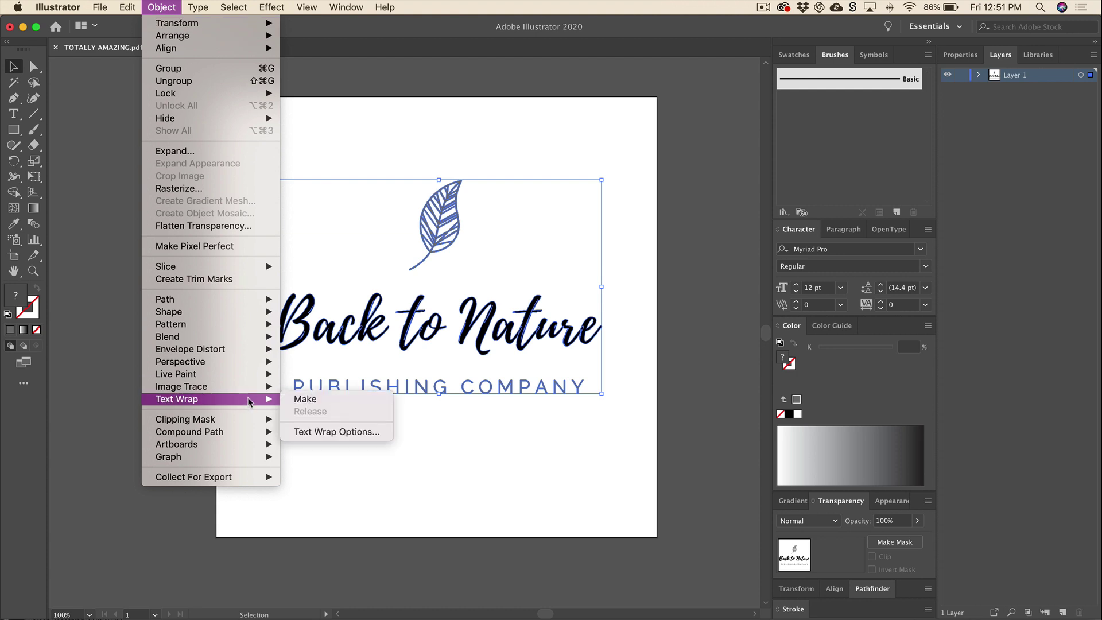
{"action": "mouse_move", "coordinate": [235, 447]}
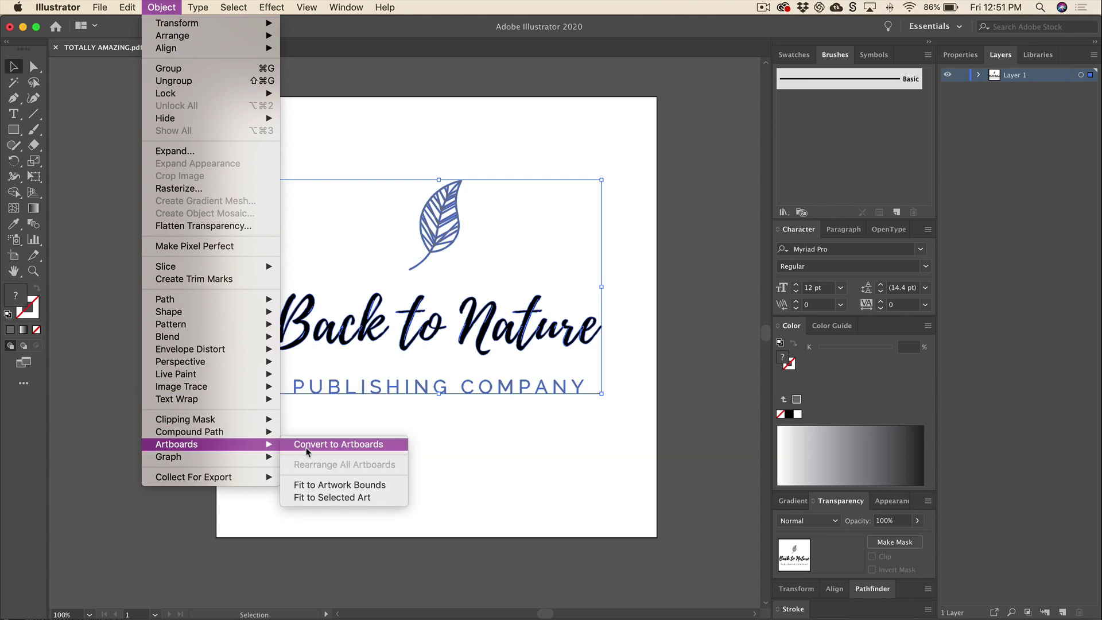
{"action": "left_click", "coordinate": [321, 498]}
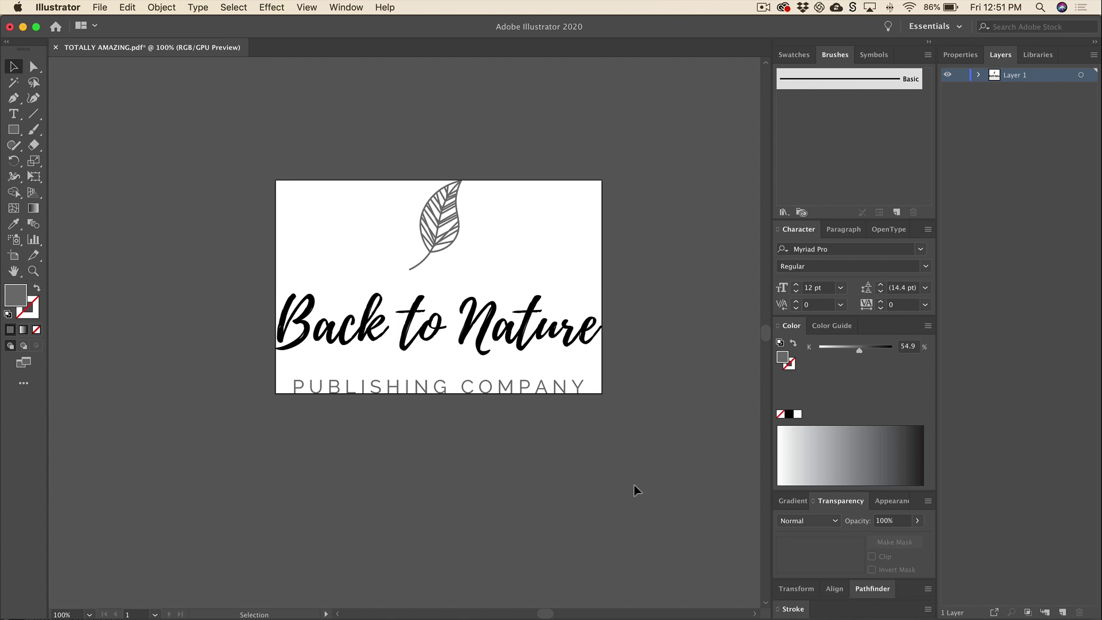
- Save As Illustrator EPS (eps) as TOTALLY AMAZING.eps, accepting the default EPS Options
{"action": "left_click", "coordinate": [100, 7]}
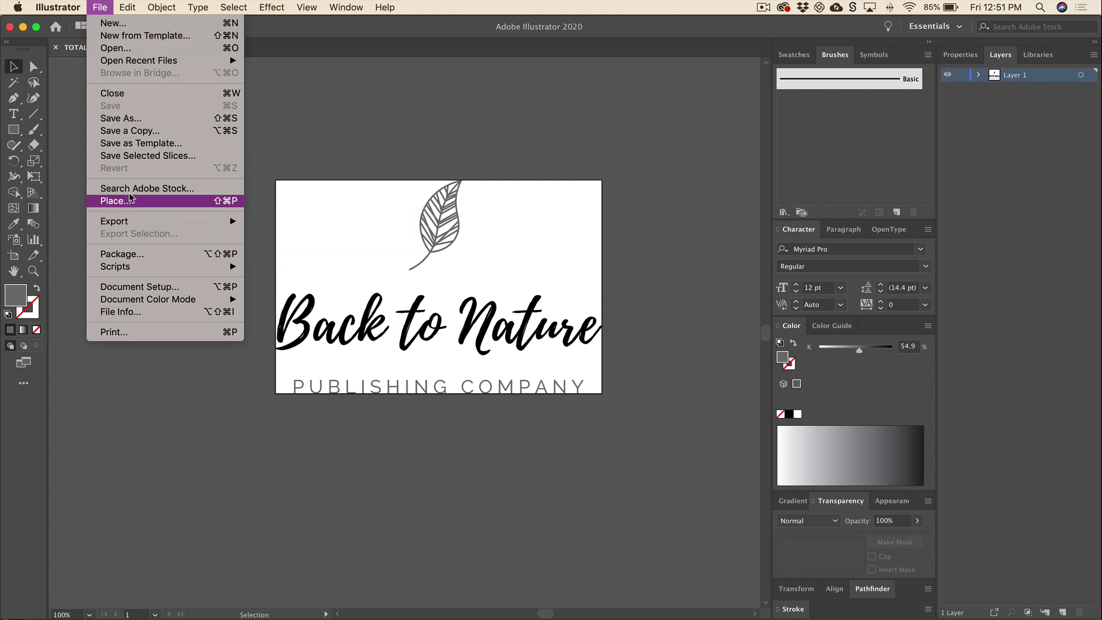
{"action": "left_click", "coordinate": [115, 119]}
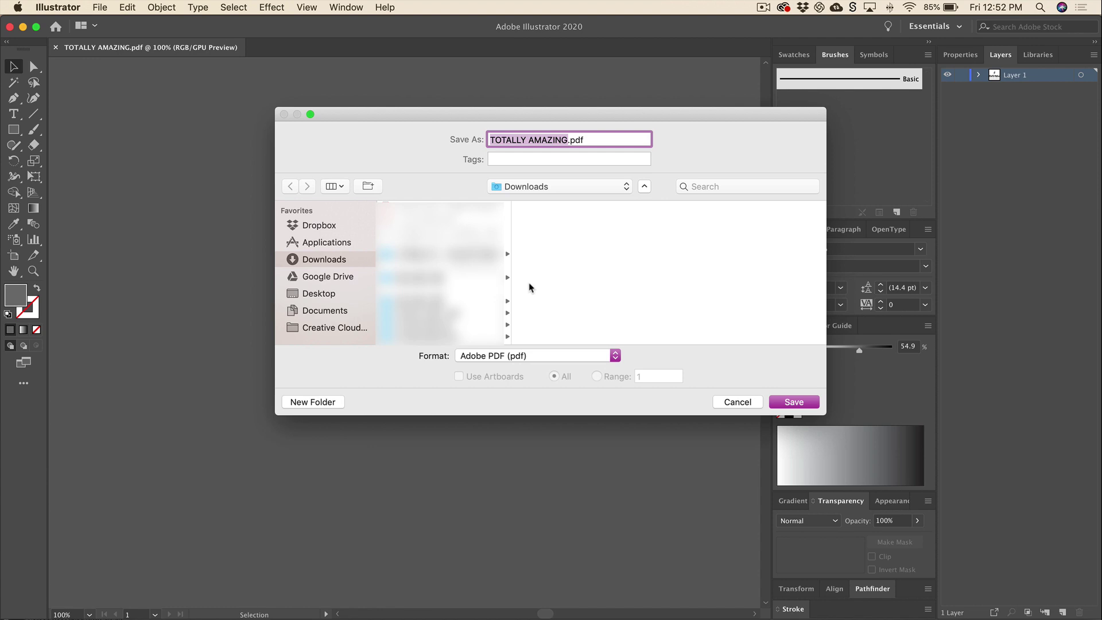
{"action": "left_click", "coordinate": [615, 356]}
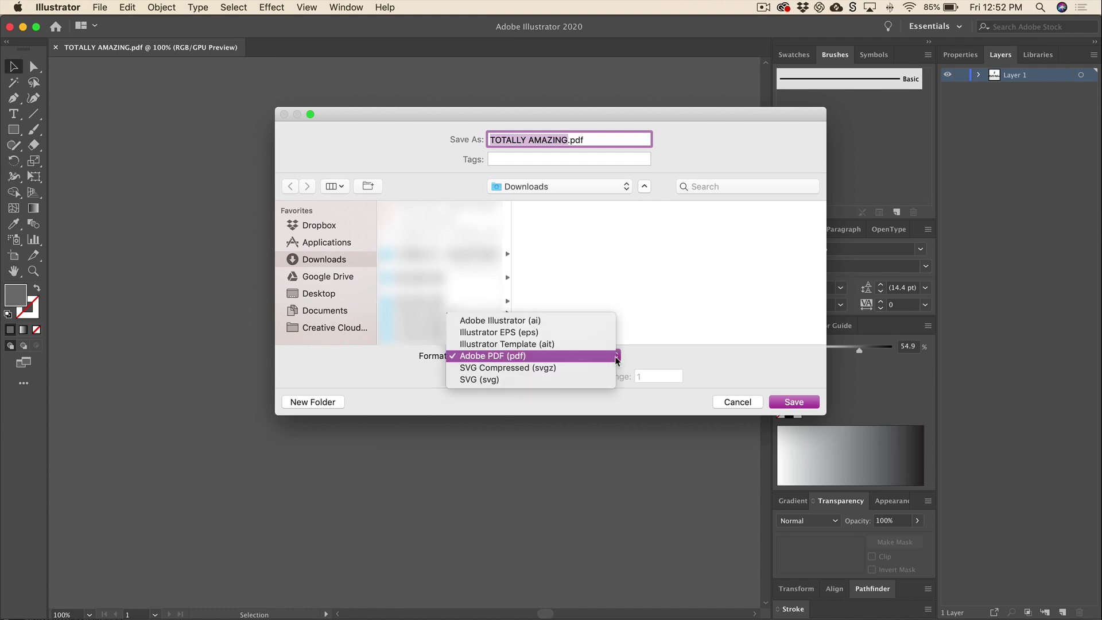
{"action": "left_click", "coordinate": [566, 335]}
{"action": "key", "text": "Return"}
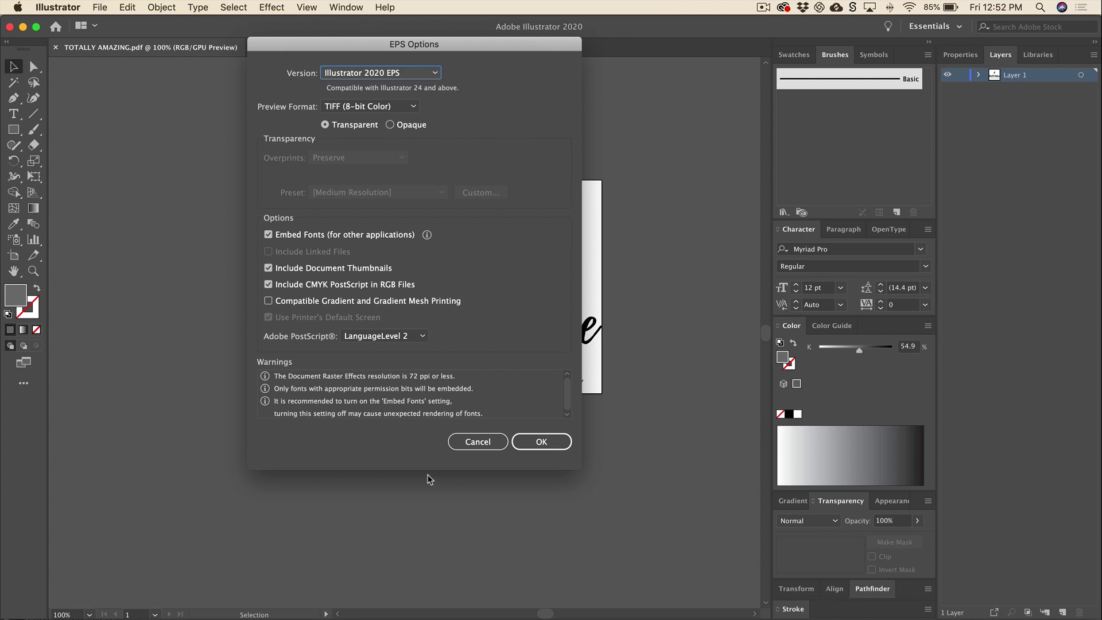
{"action": "left_click", "coordinate": [531, 443]}
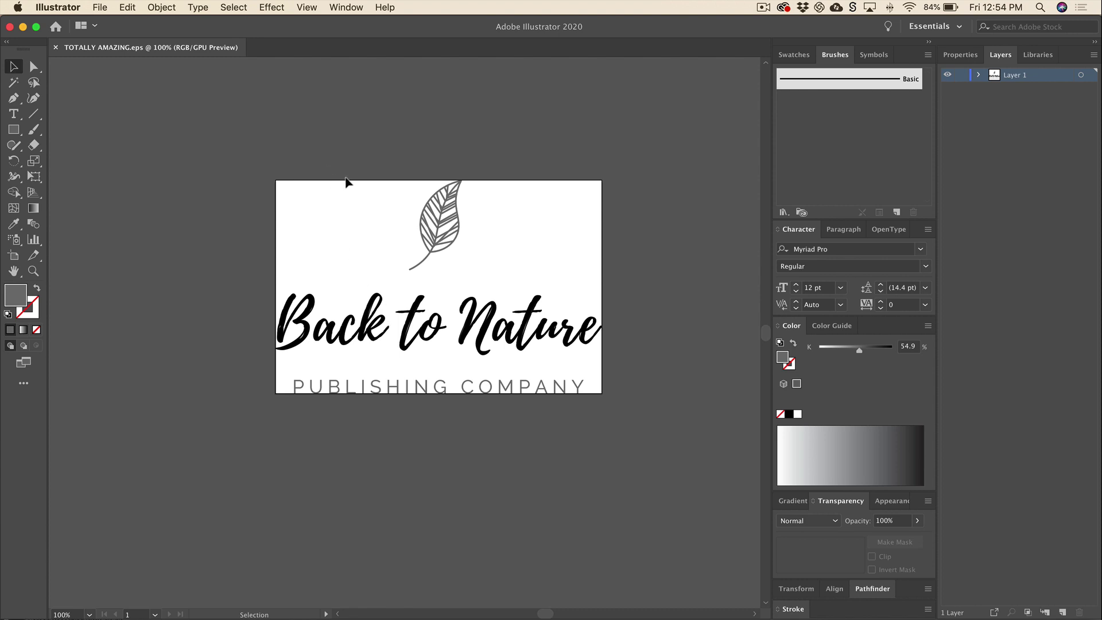
{"action": "left_click_drag", "start_coordinate": [359, 165], "coordinate": [629, 344]}
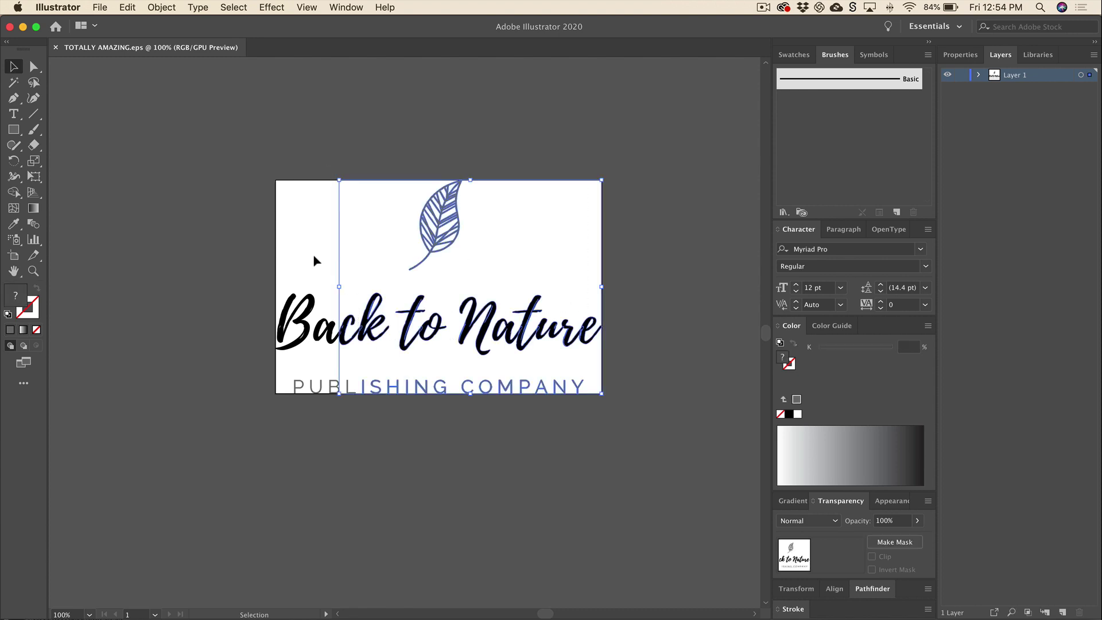
{"action": "left_click", "coordinate": [236, 235]}
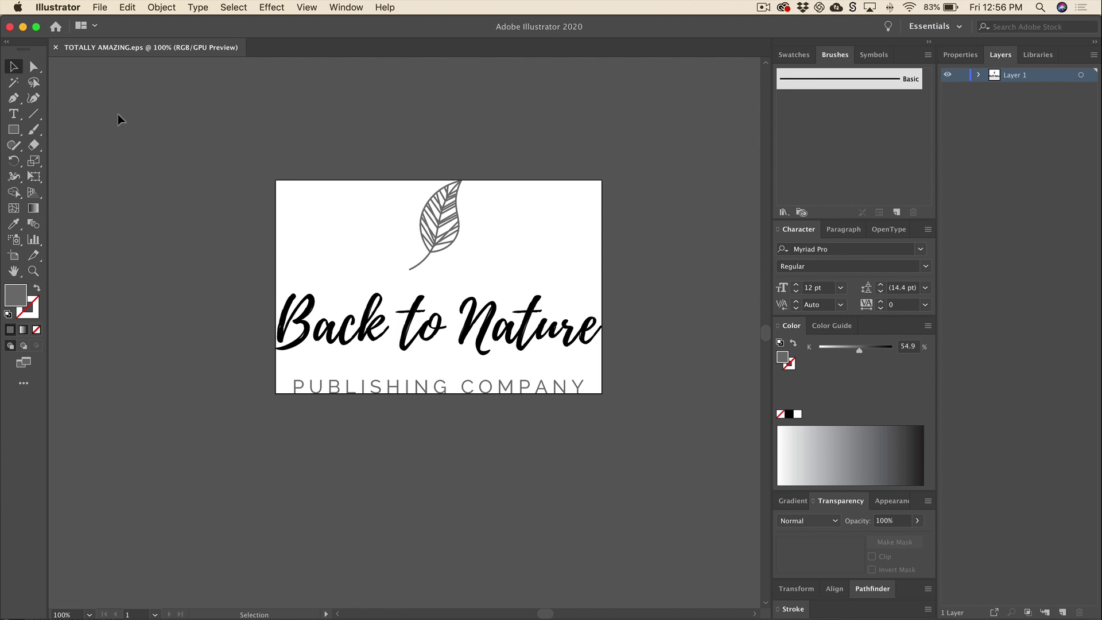
{"action": "left_click", "coordinate": [98, 8]}
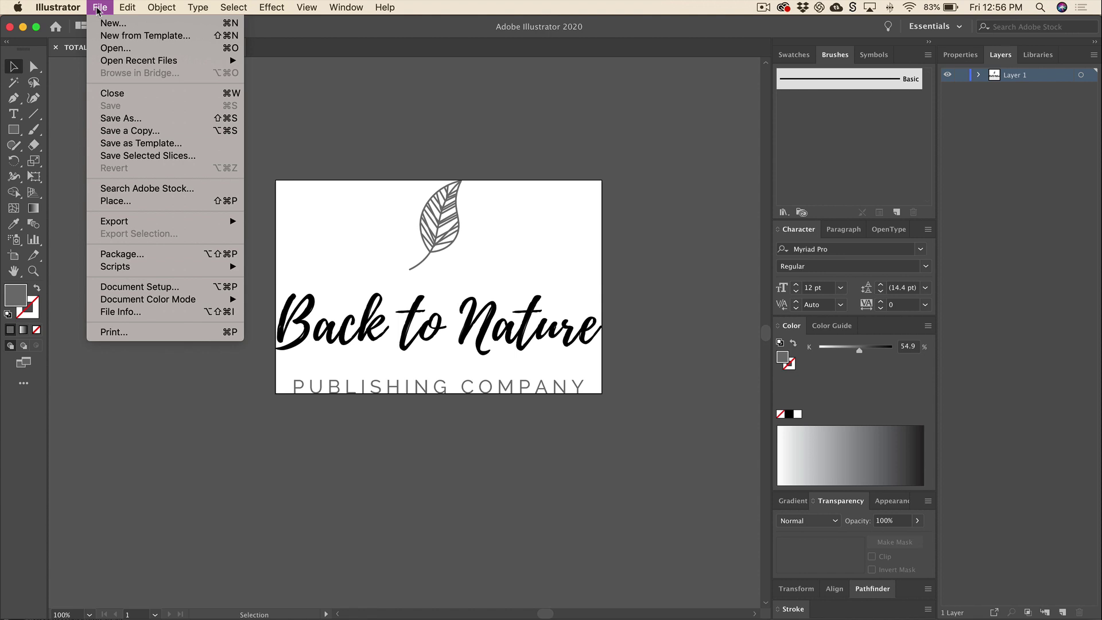
{"action": "left_click", "coordinate": [127, 119]}
{"action": "left_click", "coordinate": [536, 356]}
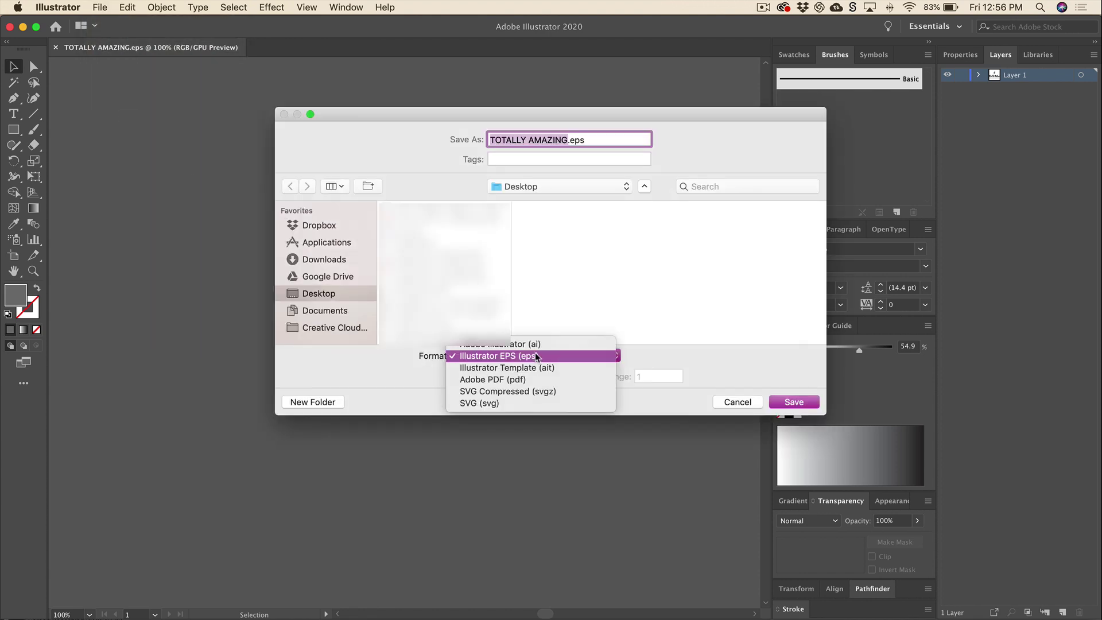
{"action": "left_click", "coordinate": [545, 404]}
{"action": "key", "text": "Escape"}
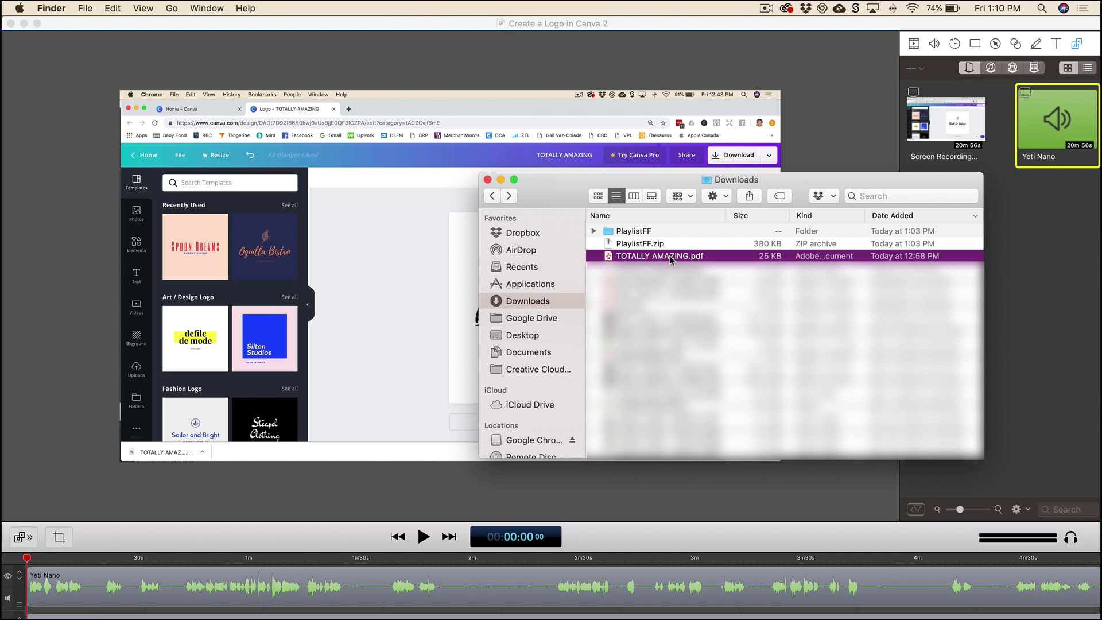
- Open TOTALLY AMAZING.pdf from Downloads with Affinity Publisher 1.7.3
{"action": "right_click", "coordinate": [669, 256]}
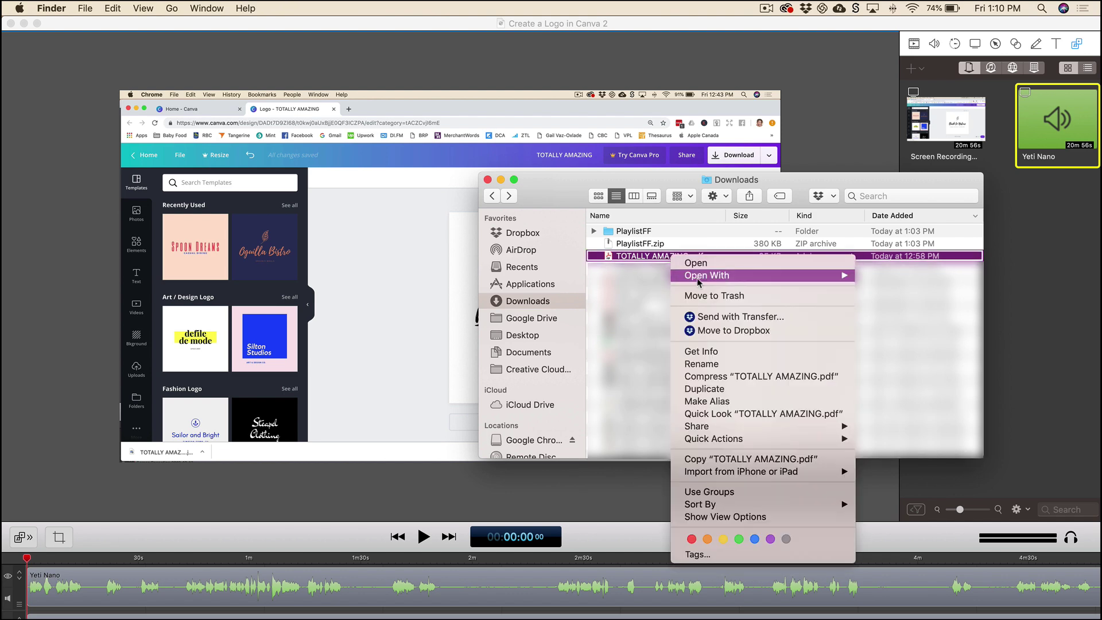
{"action": "mouse_move", "coordinate": [698, 281]}
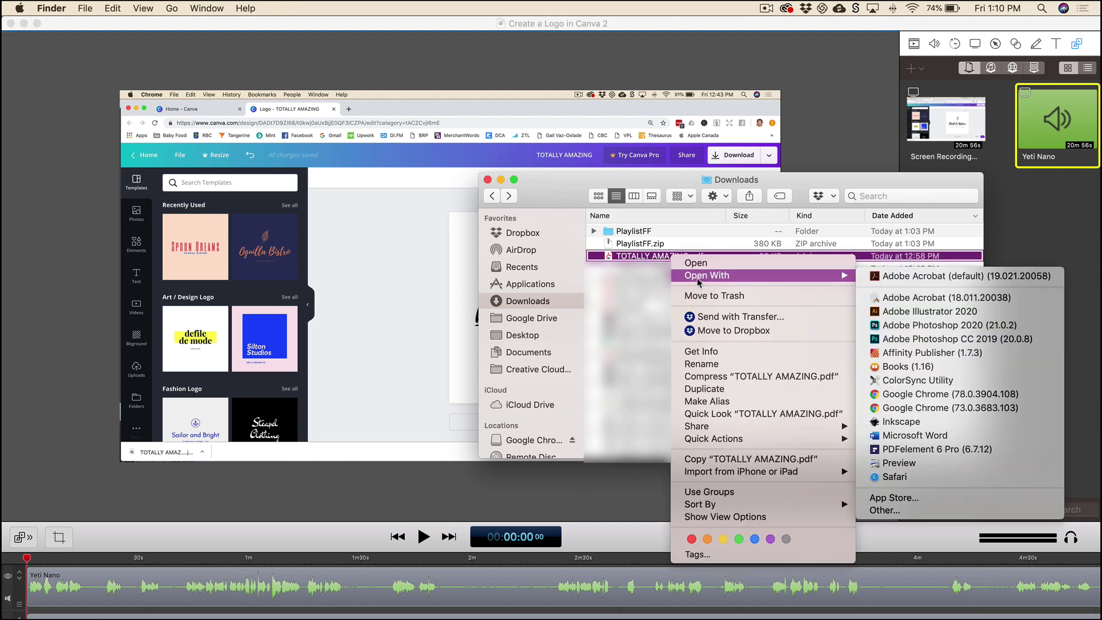
{"action": "left_click", "coordinate": [897, 354]}
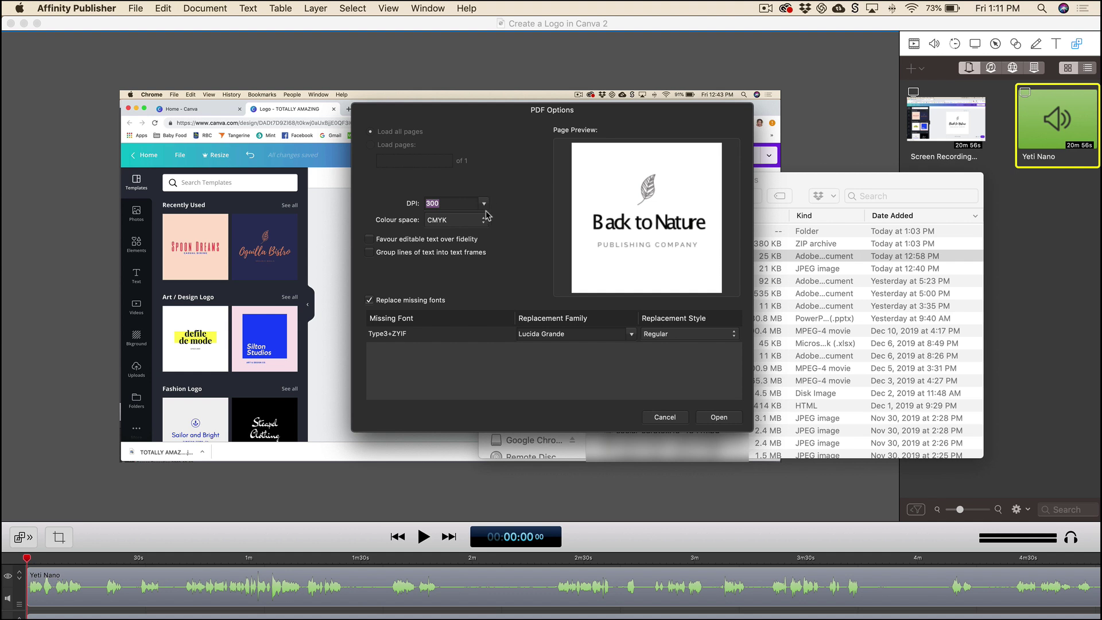
- Import with lines grouped into text frames and Baskerville as replacement font, then switch to Chrome
{"action": "left_click", "coordinate": [369, 253]}
{"action": "left_click", "coordinate": [631, 334]}
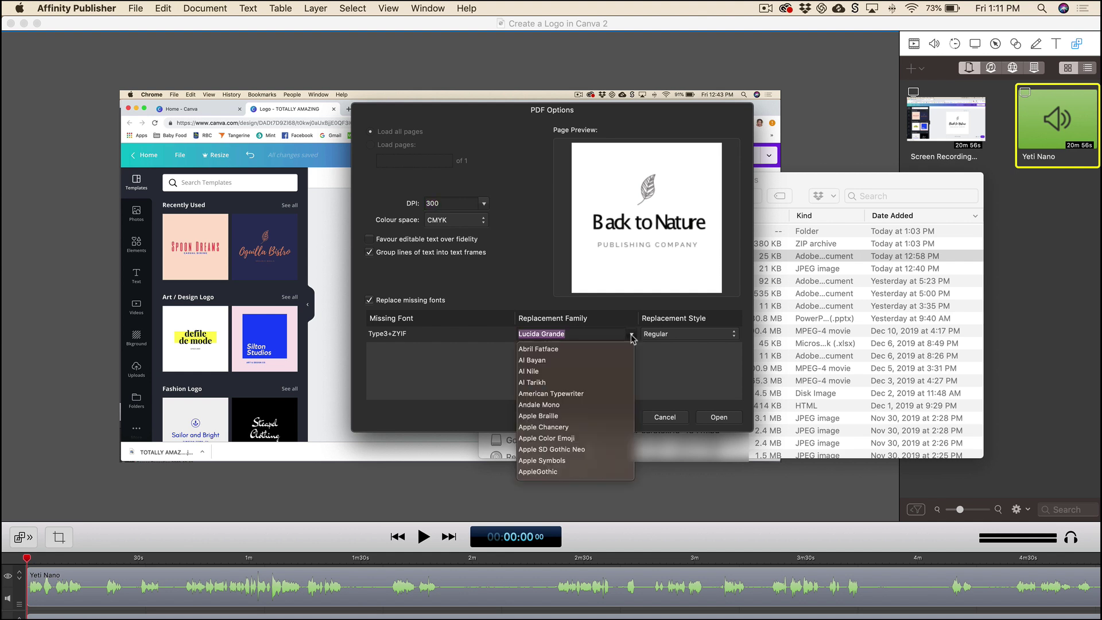
{"action": "scroll", "coordinate": [601, 397], "scroll_direction": "down", "scroll_amount": 6}
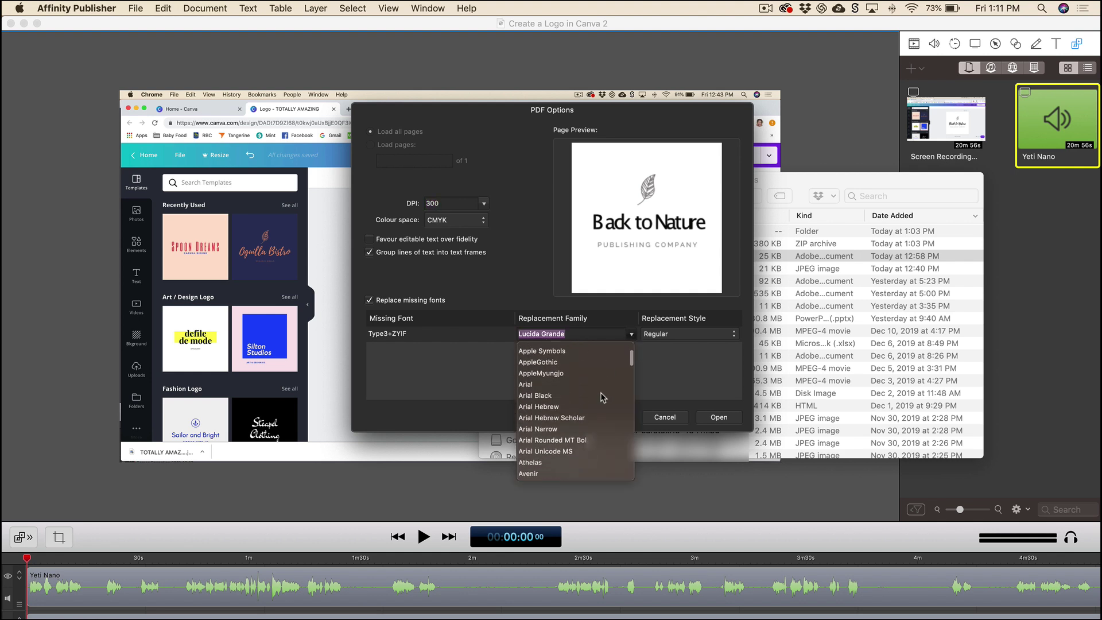
{"action": "scroll", "coordinate": [601, 397], "scroll_direction": "down", "scroll_amount": 2}
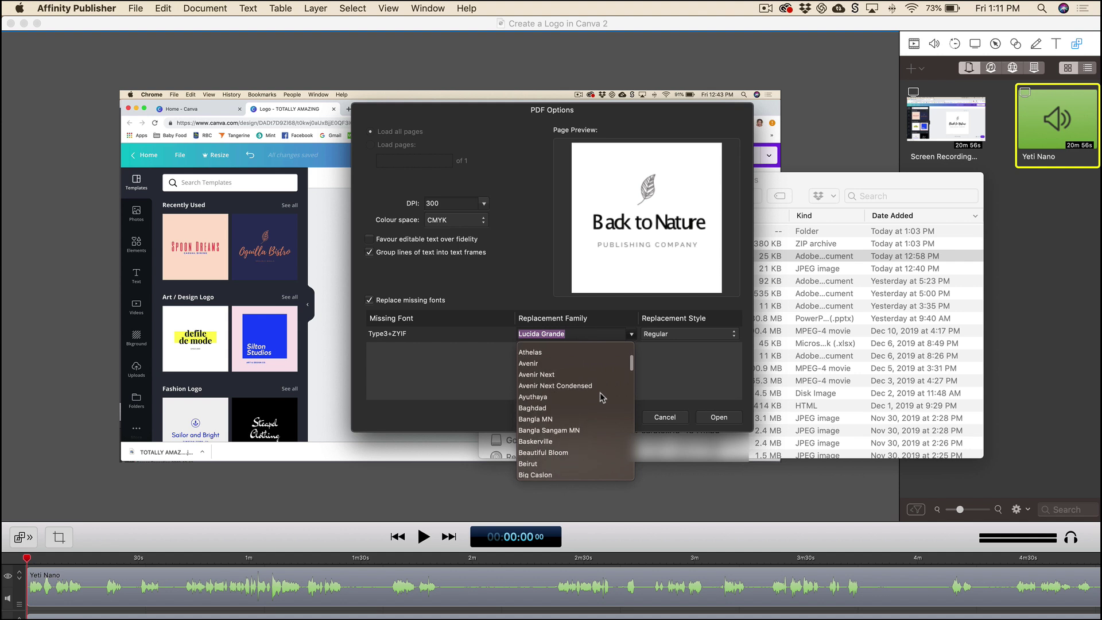
{"action": "left_click", "coordinate": [545, 444]}
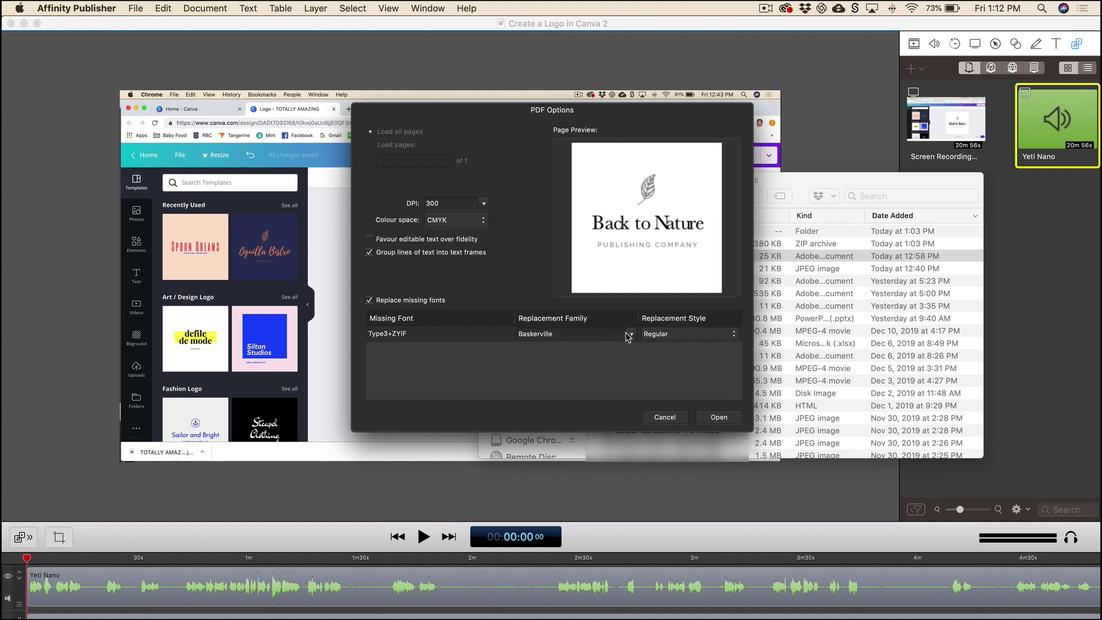
{"action": "key", "text": "super+Tab"}
{"action": "key", "text": "super+Tab"}
{"action": "key", "text": "super+Tab"}
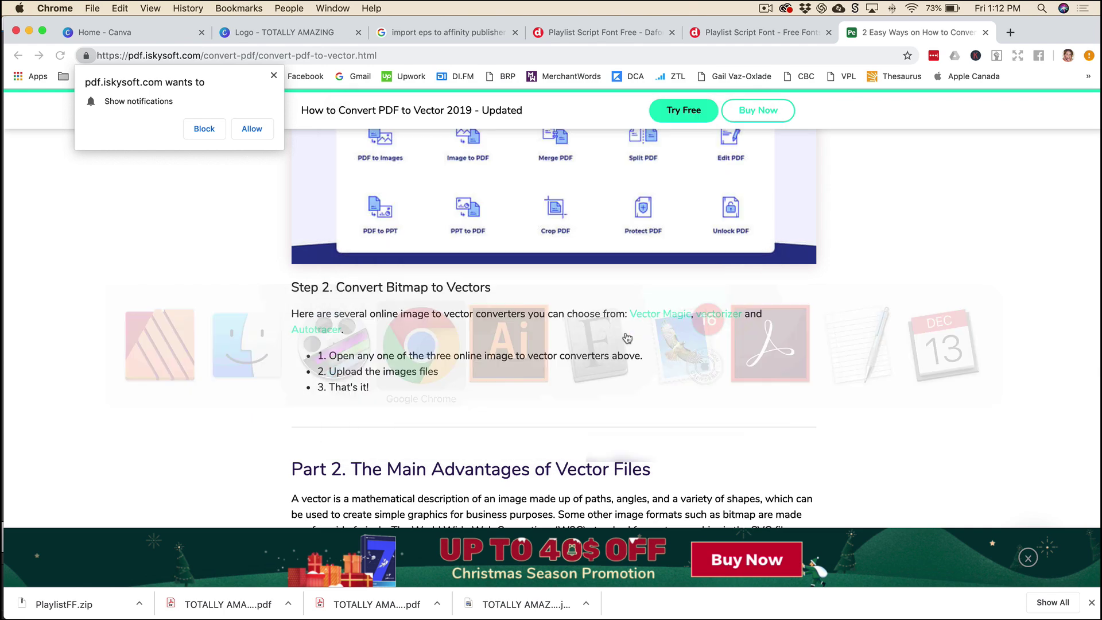
- Download the Playlist Script font from its Dafont Free page as PlaylistFF.zip
{"action": "left_click", "coordinate": [275, 32]}
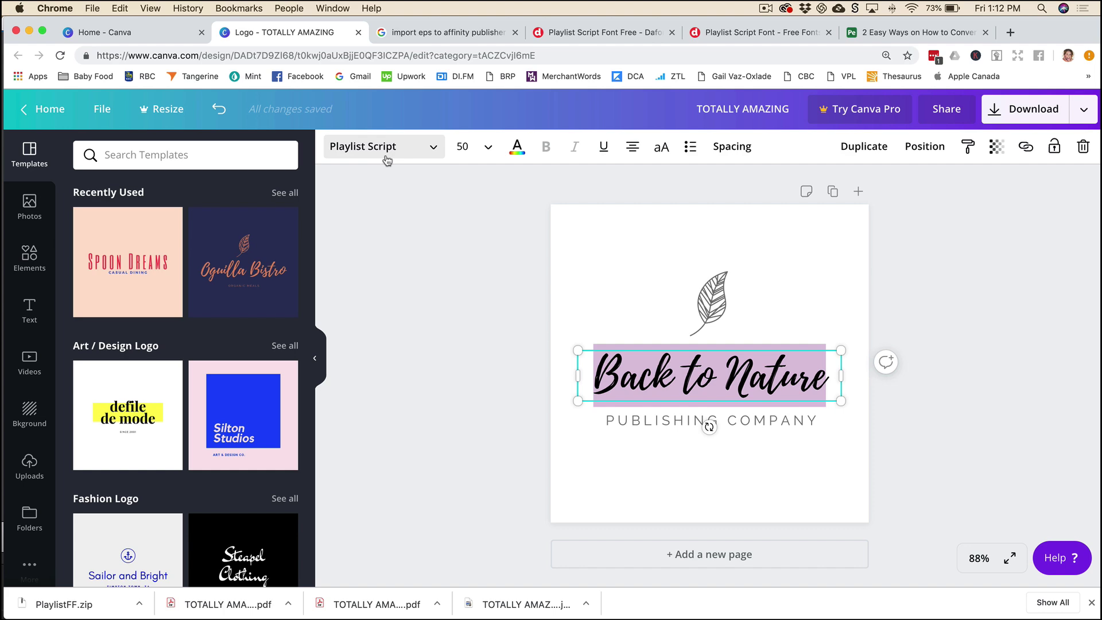
{"action": "key", "text": "super+Tab"}
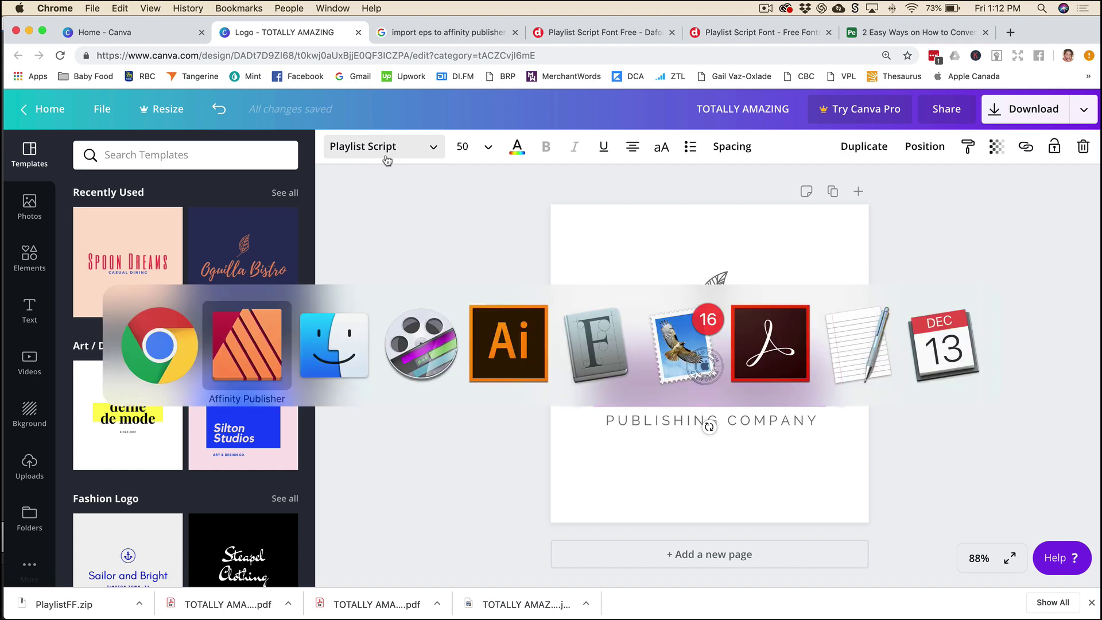
{"action": "left_click", "coordinate": [608, 33]}
{"action": "left_click", "coordinate": [719, 34]}
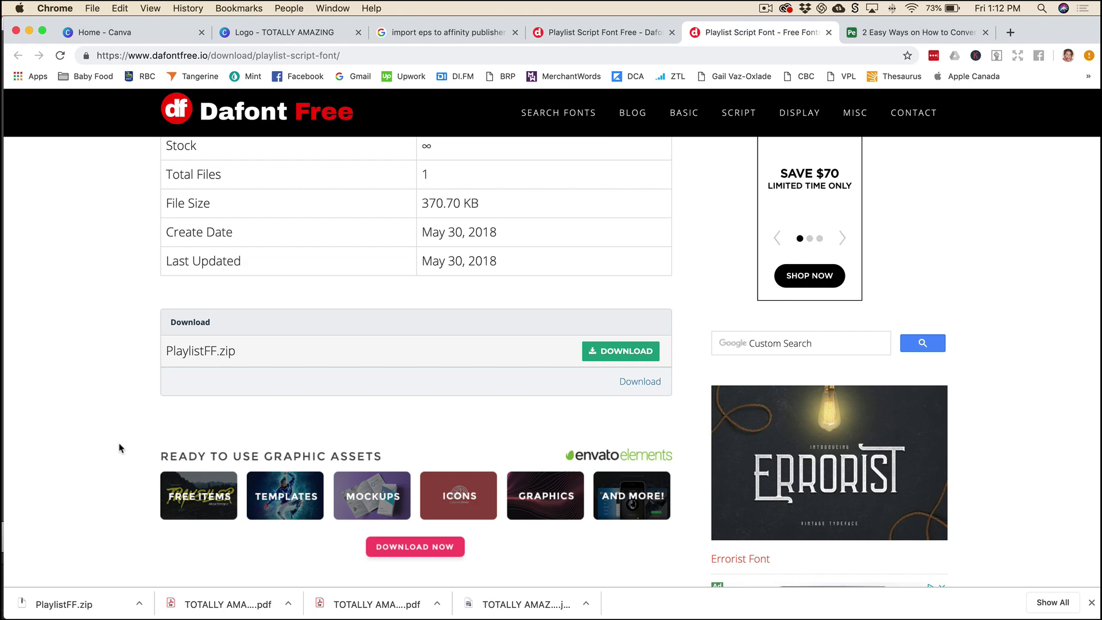
{"action": "scroll", "coordinate": [119, 447], "scroll_direction": "up", "scroll_amount": 10}
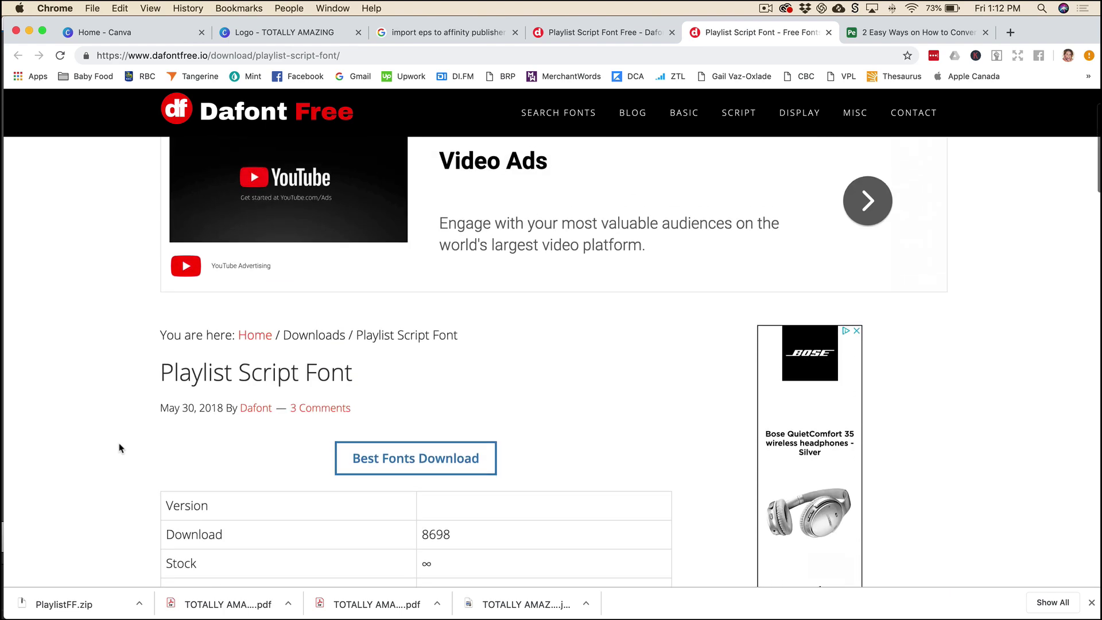
{"action": "scroll", "coordinate": [119, 447], "scroll_direction": "down", "scroll_amount": 10}
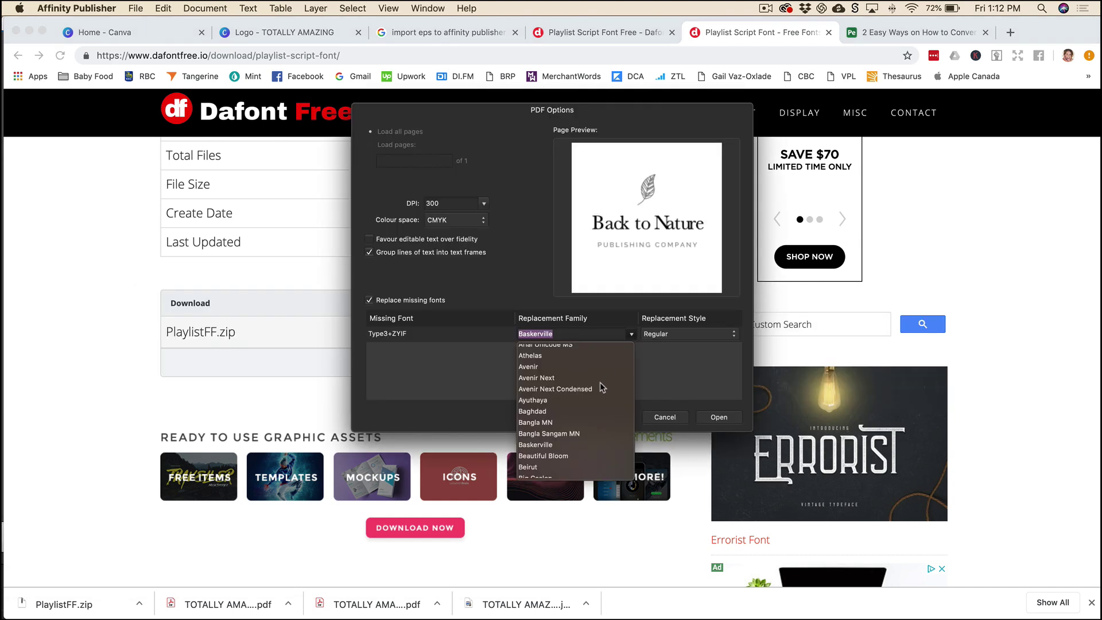
- Replace the missing font with Playlist (Script) and open TOTALLY AMAZING.pdf
{"action": "scroll", "coordinate": [589, 408], "scroll_direction": "down", "scroll_amount": 5}
{"action": "scroll", "coordinate": [586, 407], "scroll_direction": "down", "scroll_amount": 15}
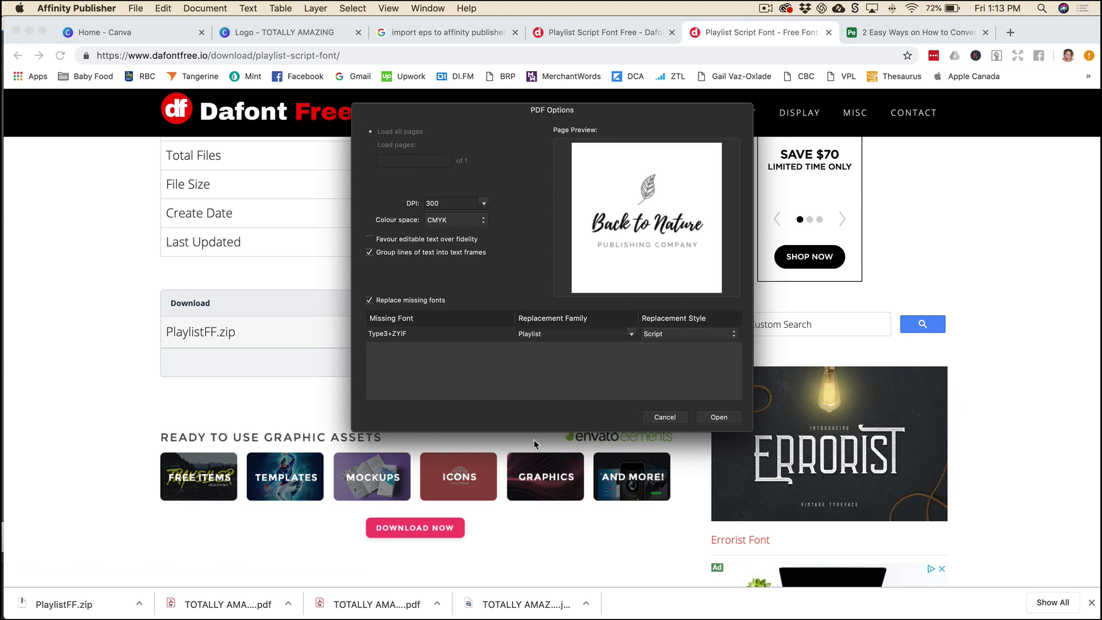
{"action": "left_click", "coordinate": [531, 439]}
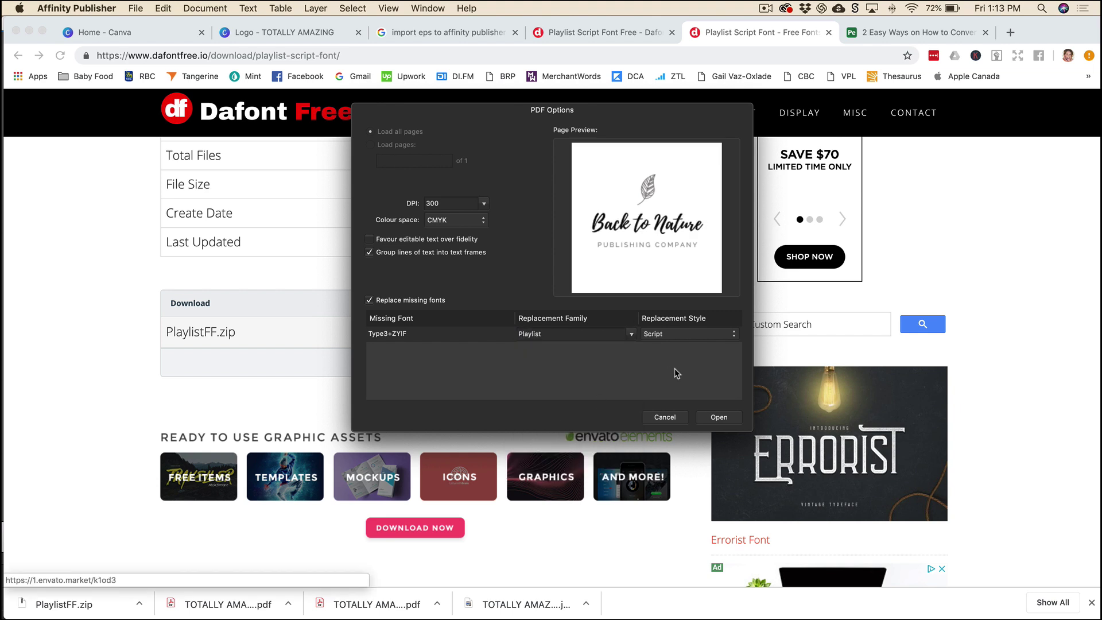
{"action": "left_click", "coordinate": [717, 419]}
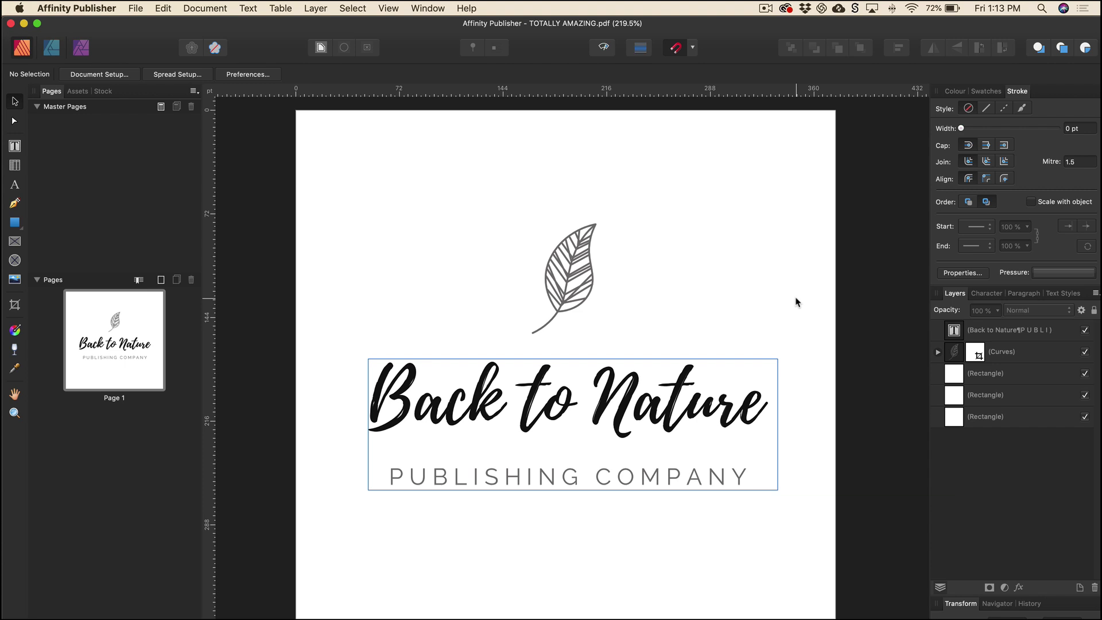
- Convert the Back to Nature / PUBLISHING COMPANY text frame to curves, then select the page rectangle
{"action": "left_click", "coordinate": [531, 477]}
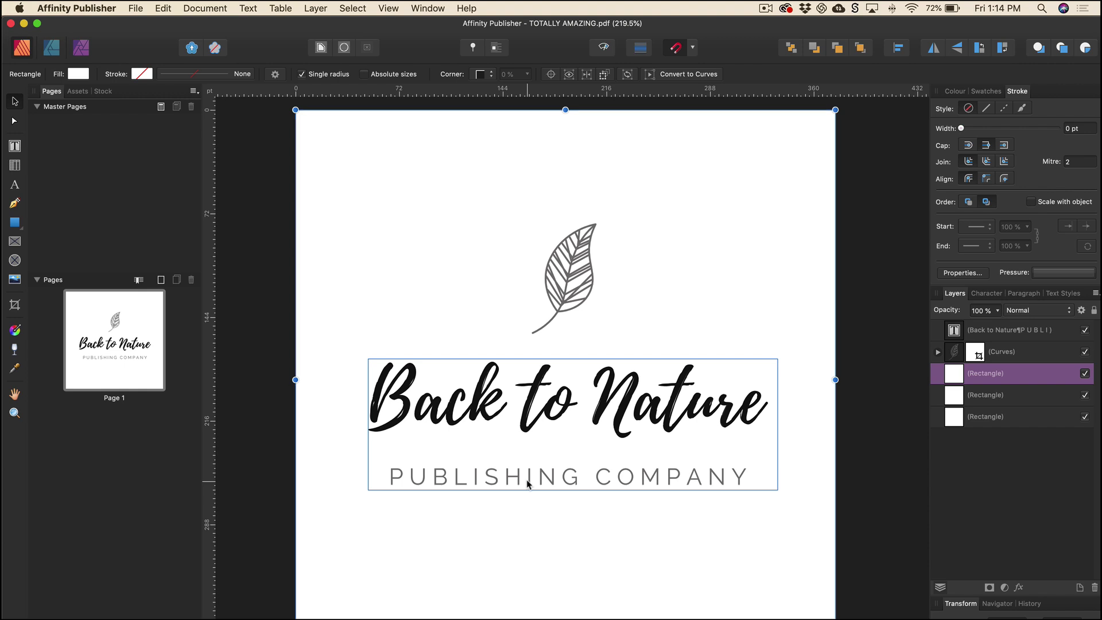
{"action": "left_click", "coordinate": [528, 484]}
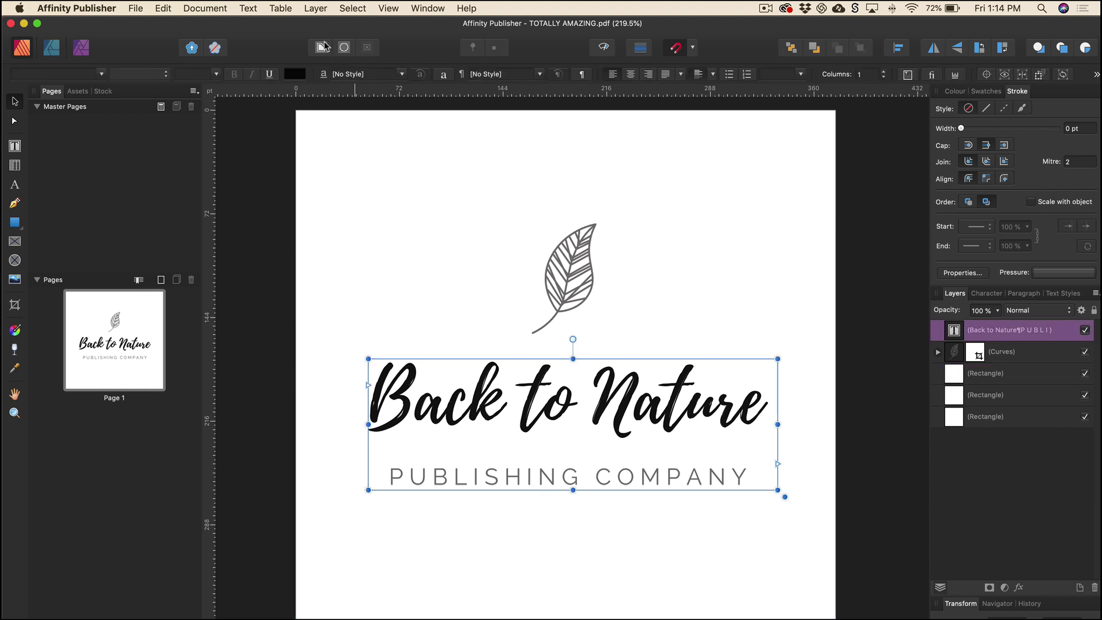
{"action": "left_click", "coordinate": [315, 8]}
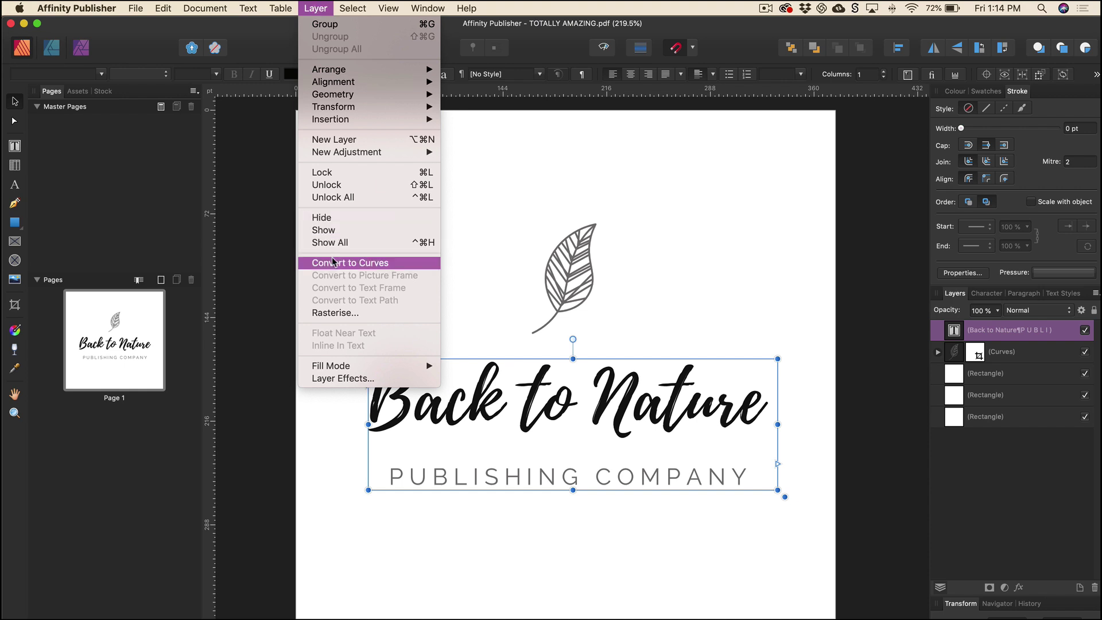
{"action": "left_click", "coordinate": [501, 260]}
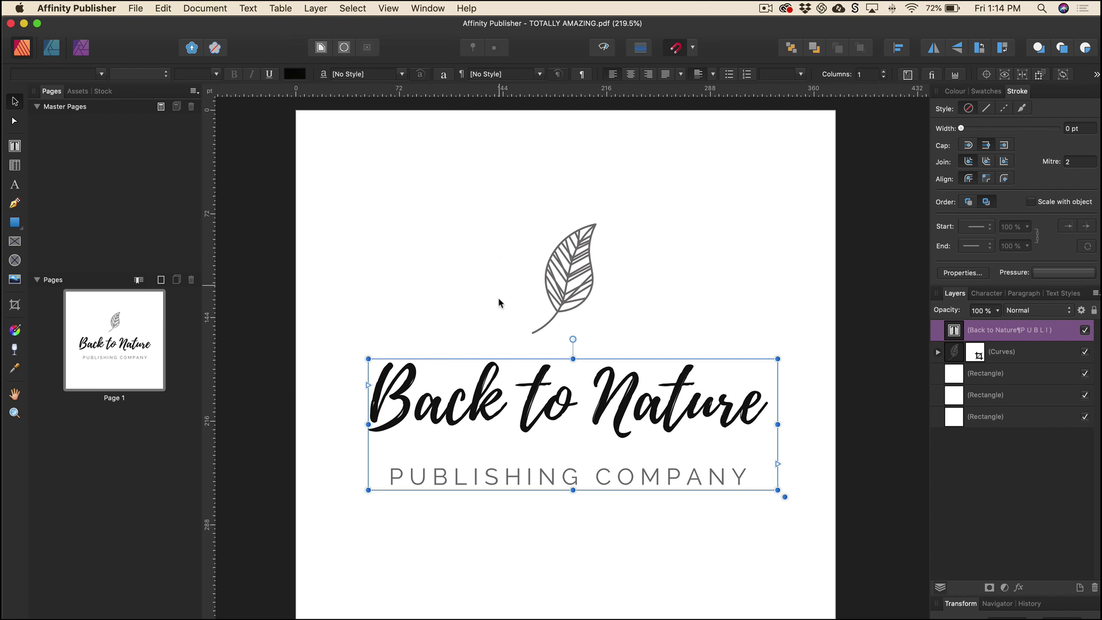
{"action": "right_click", "coordinate": [520, 415]}
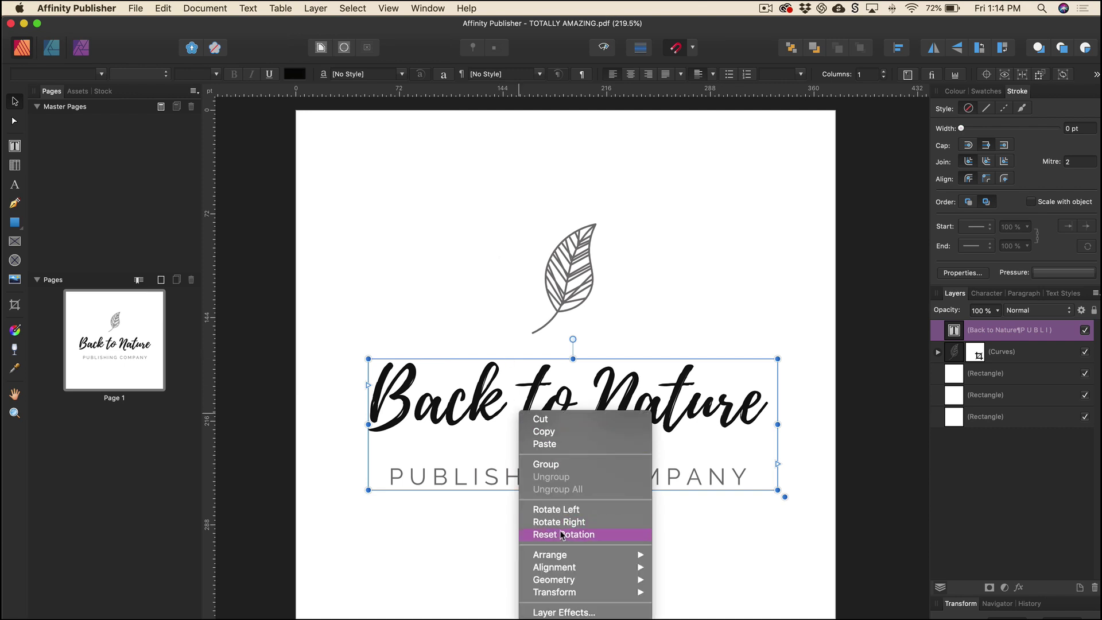
{"action": "scroll", "coordinate": [563, 576], "scroll_direction": "down", "scroll_amount": 3}
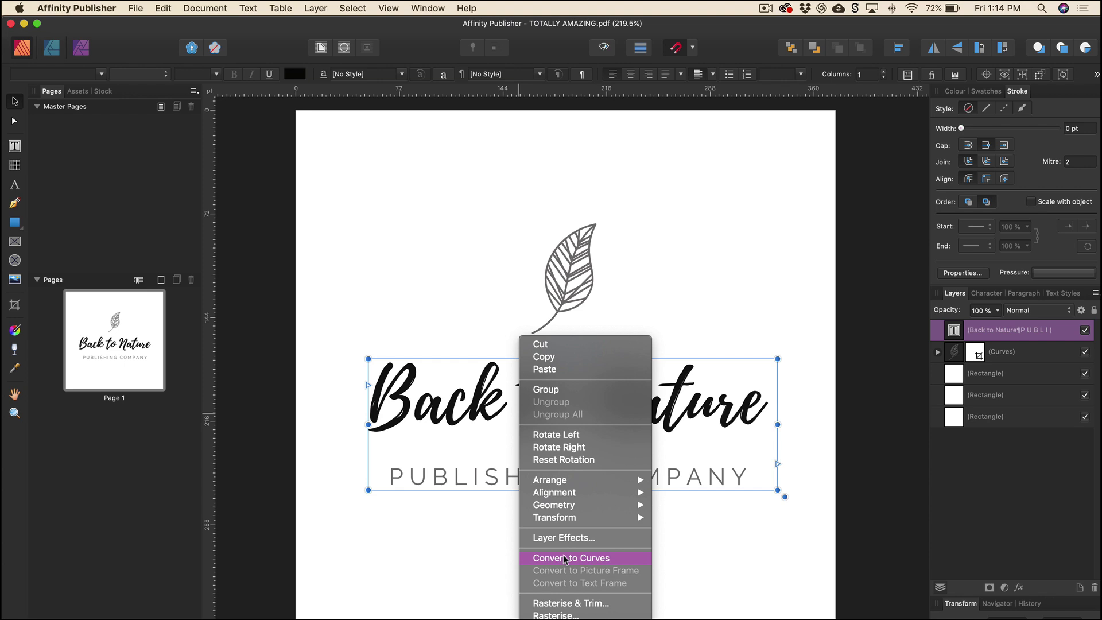
{"action": "left_click", "coordinate": [565, 559]}
{"action": "left_click", "coordinate": [835, 283]}
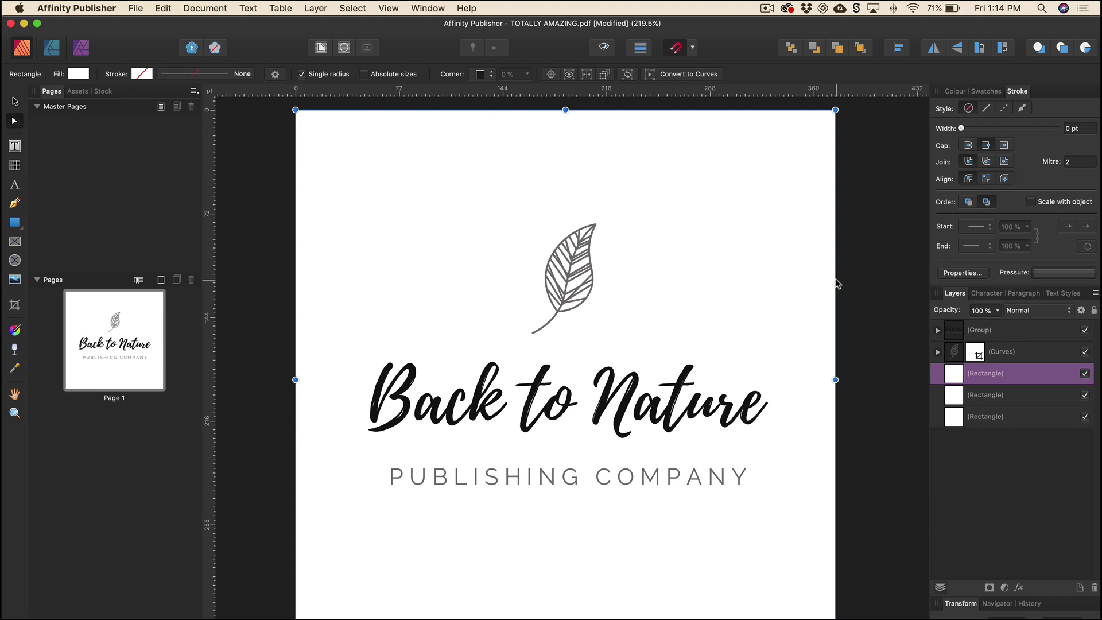
- Delete both page-sized white background rectangles
{"action": "key", "text": "Delete"}
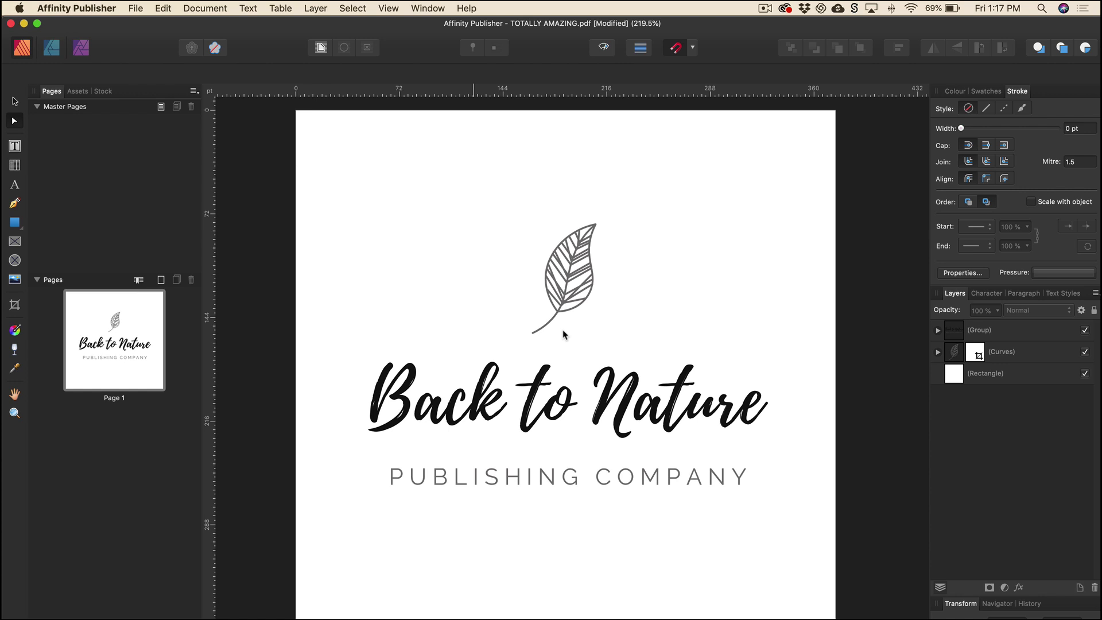
{"action": "left_click", "coordinate": [697, 305]}
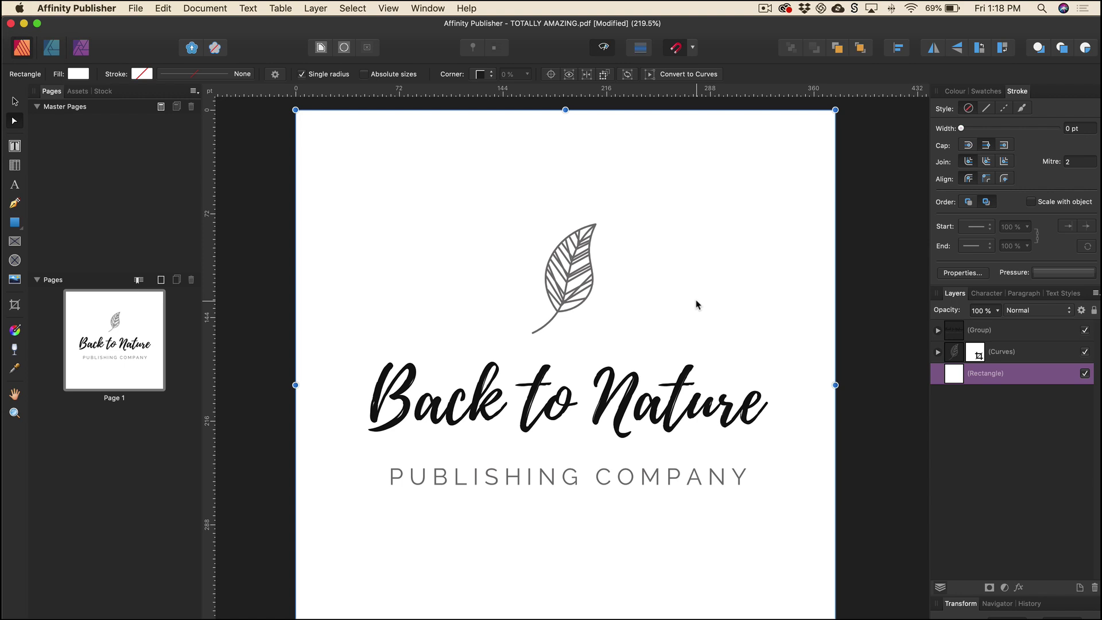
{"action": "key", "text": "Delete"}
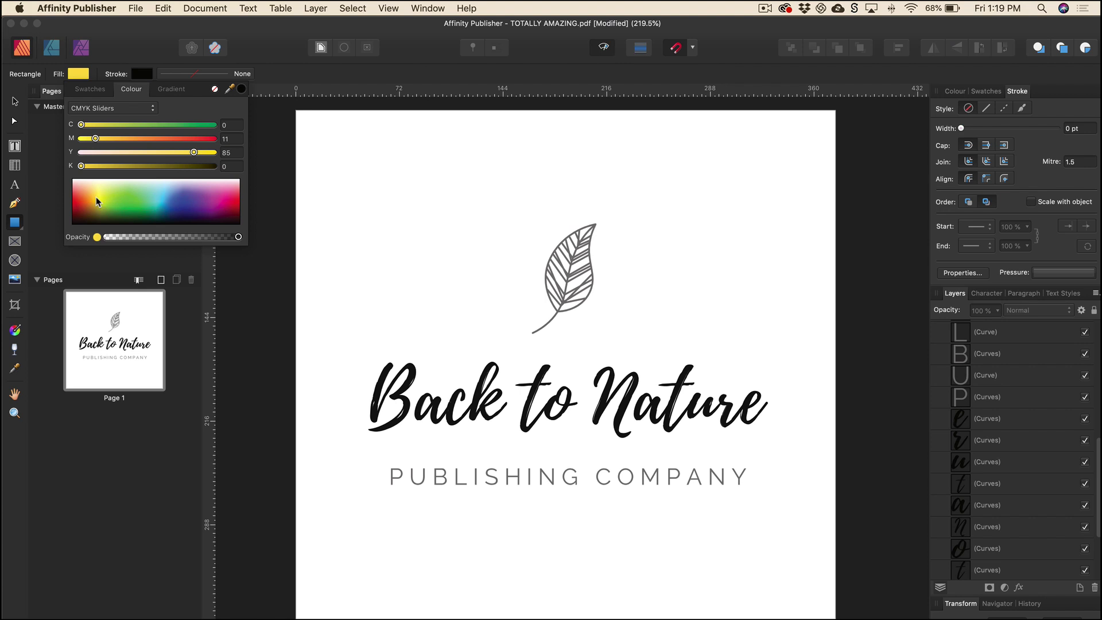
- Draw a yellow test rectangle over the page, move it to the back, then delete it
{"action": "left_click_drag", "start_coordinate": [281, 110], "coordinate": [857, 619]}
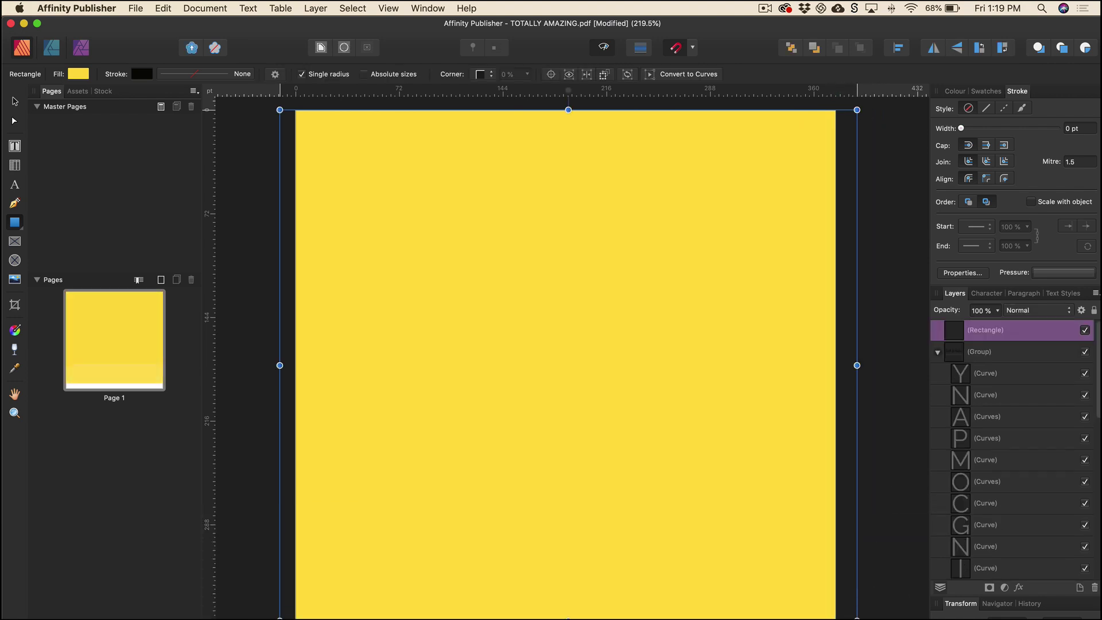
{"action": "left_click", "coordinate": [791, 50]}
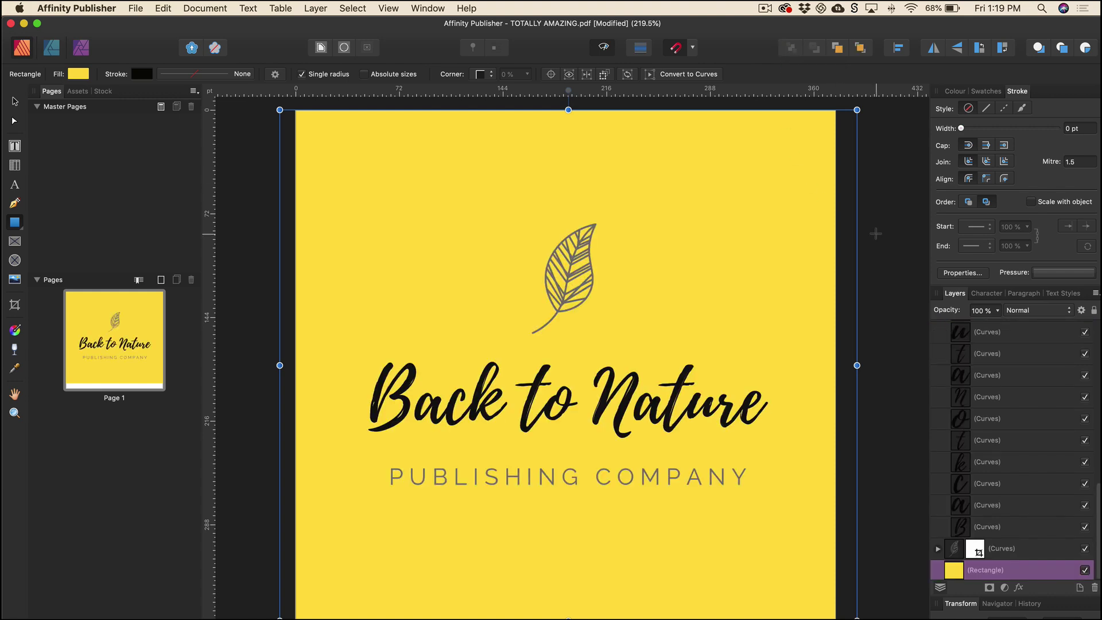
{"action": "left_click", "coordinate": [15, 102]}
{"action": "left_click", "coordinate": [245, 236]}
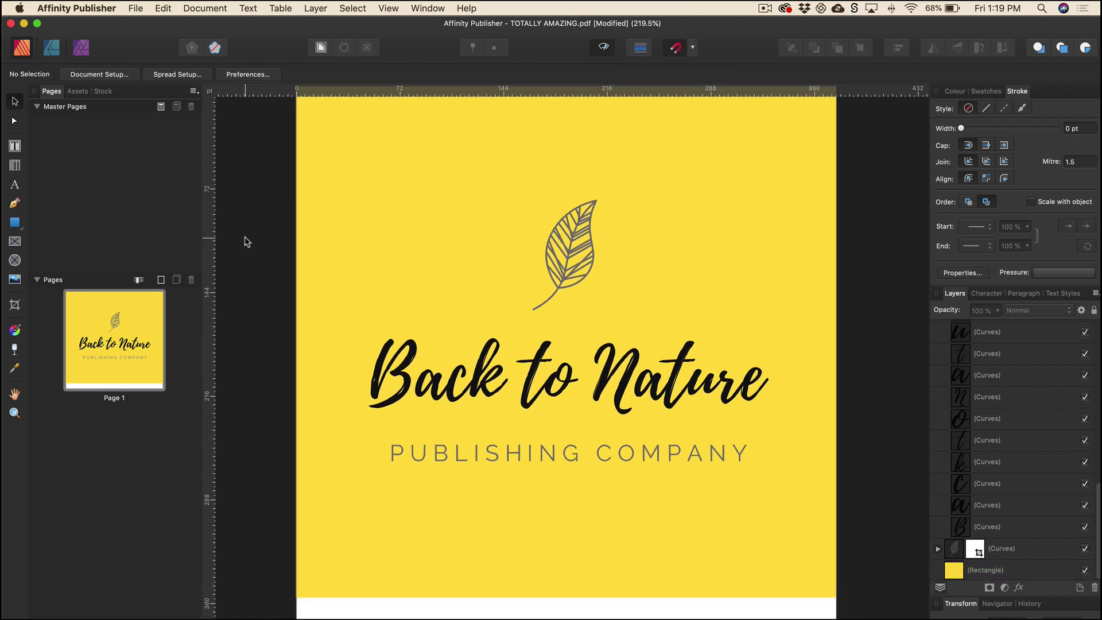
{"action": "scroll", "coordinate": [244, 237], "scroll_direction": "down", "scroll_amount": 2}
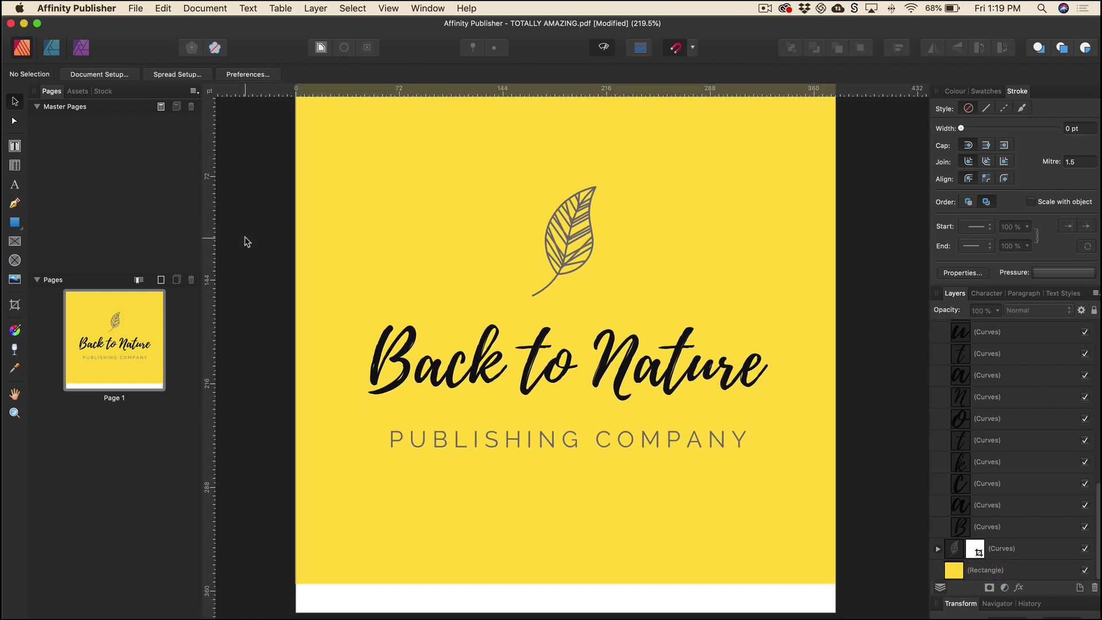
{"action": "left_click", "coordinate": [391, 170]}
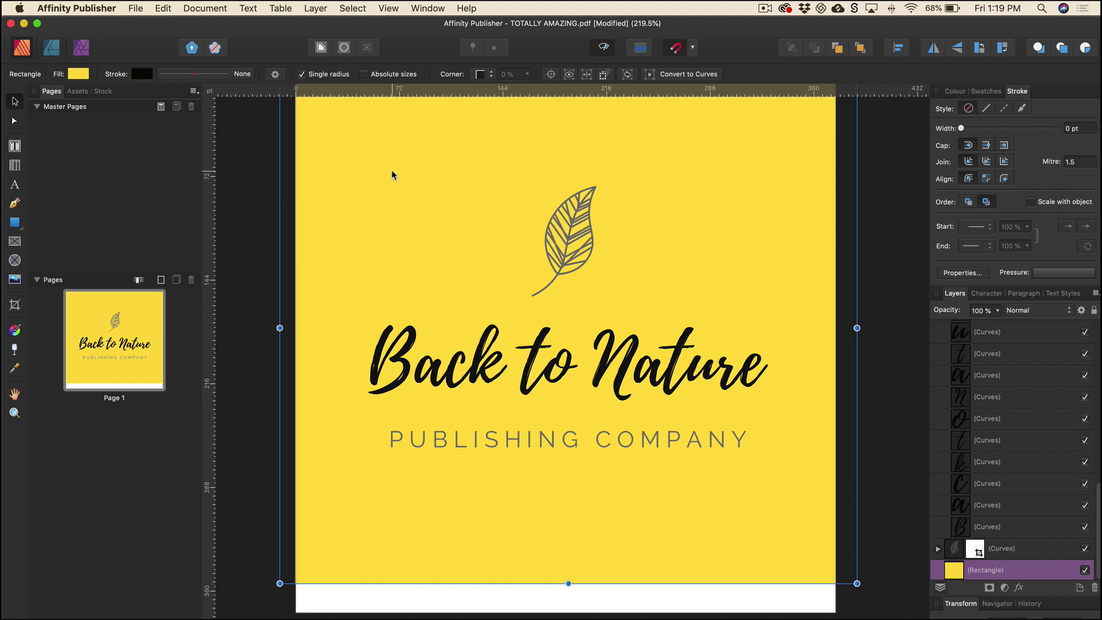
{"action": "key", "text": "Delete"}
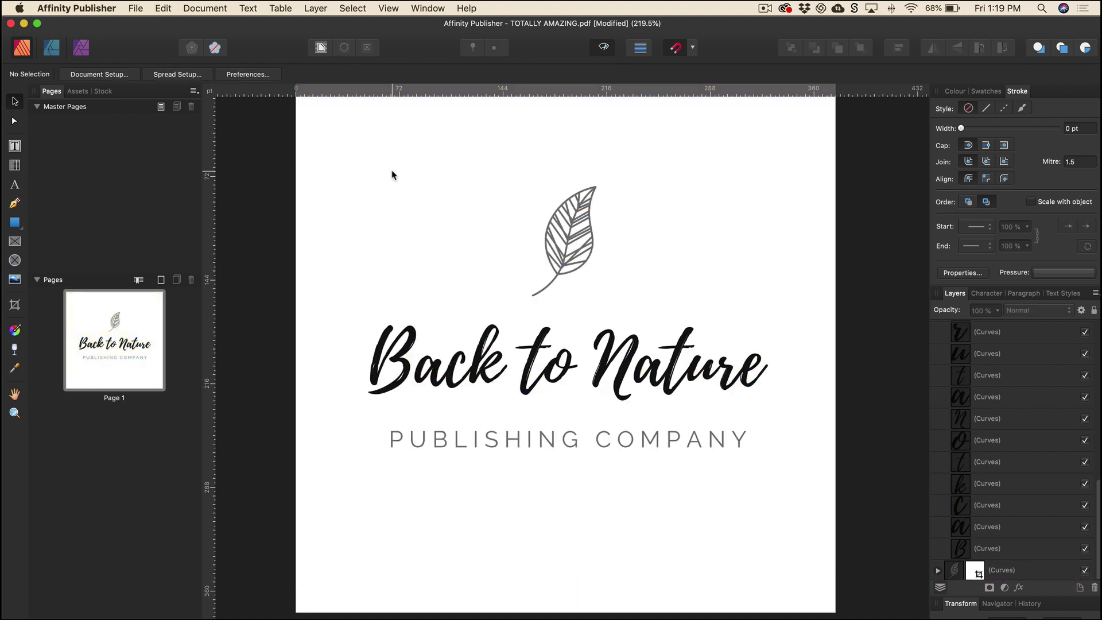
{"action": "left_click", "coordinate": [136, 8]}
{"action": "left_click", "coordinate": [147, 221]}
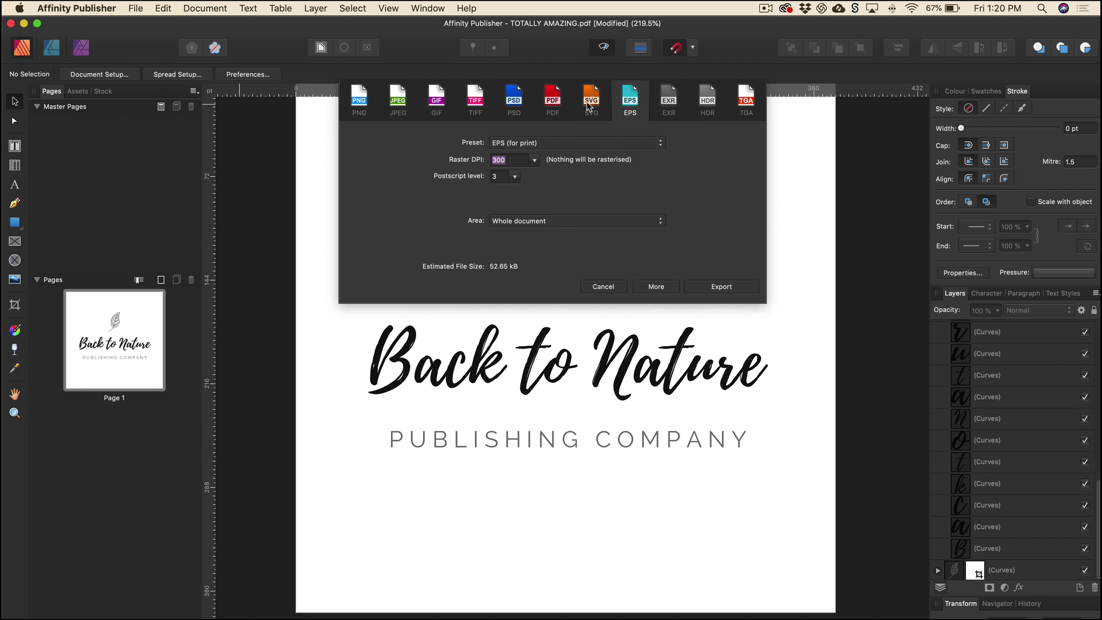
{"action": "left_click", "coordinate": [590, 102]}
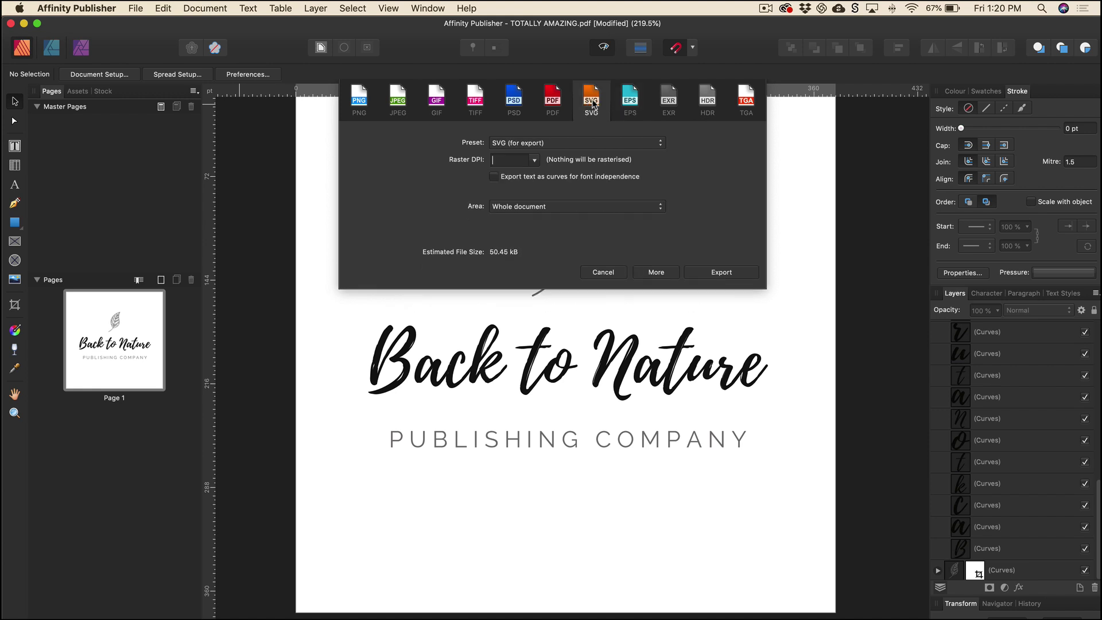
{"action": "left_click", "coordinate": [629, 102]}
{"action": "left_click", "coordinate": [660, 206]}
{"action": "left_click", "coordinate": [661, 209]}
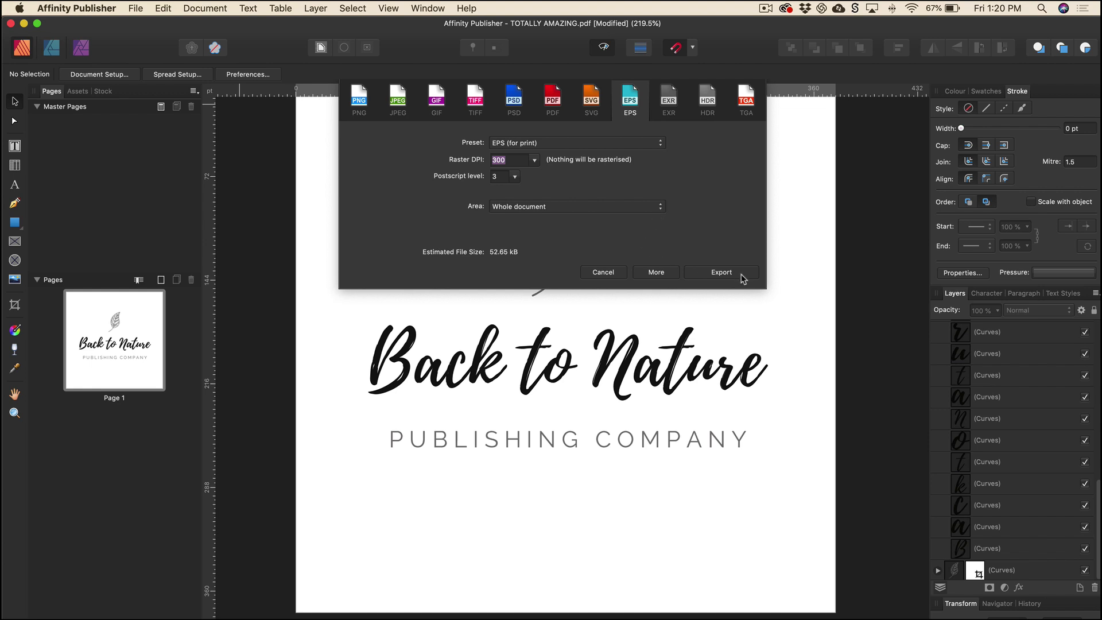
{"action": "left_click", "coordinate": [590, 102]}
{"action": "left_click", "coordinate": [533, 162]}
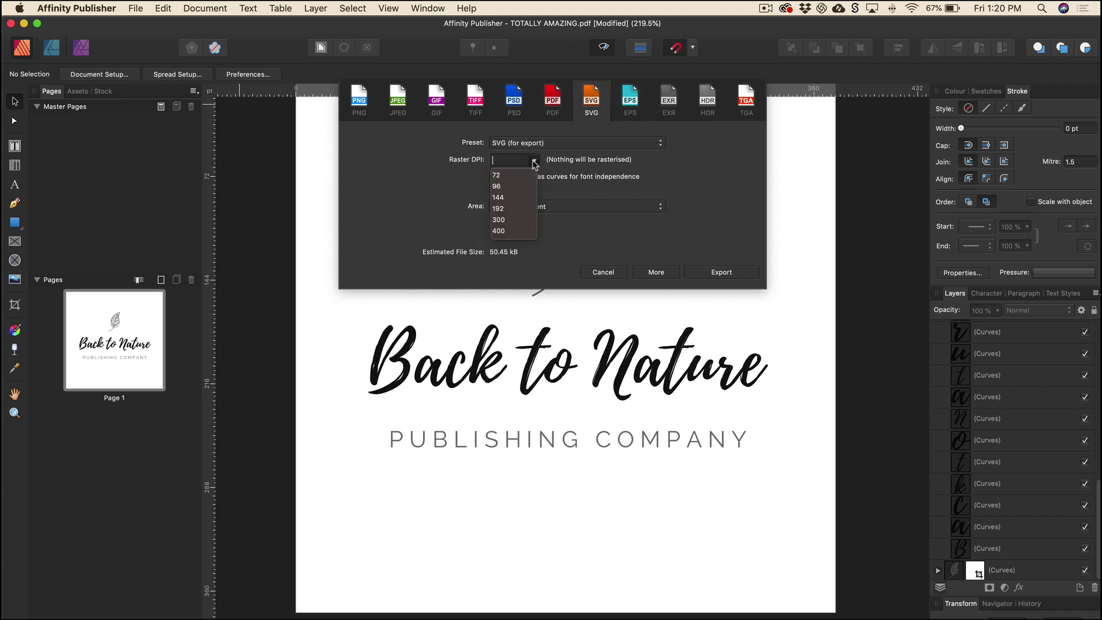
{"action": "left_click", "coordinate": [500, 220]}
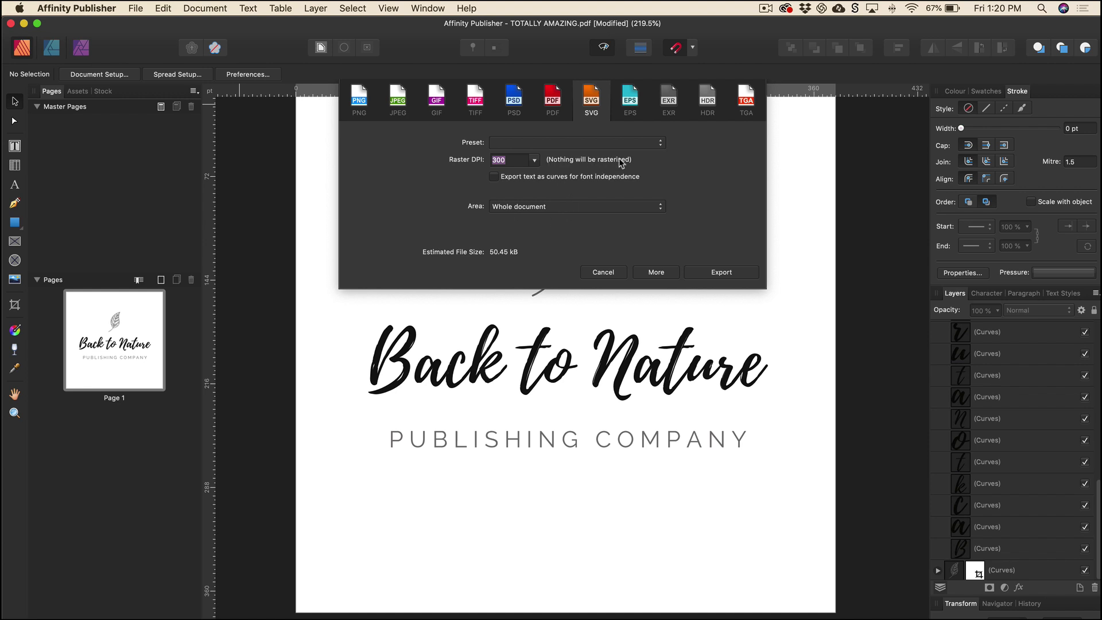
{"action": "left_click", "coordinate": [494, 176]}
{"action": "left_click", "coordinate": [585, 208]}
{"action": "left_click", "coordinate": [585, 207]}
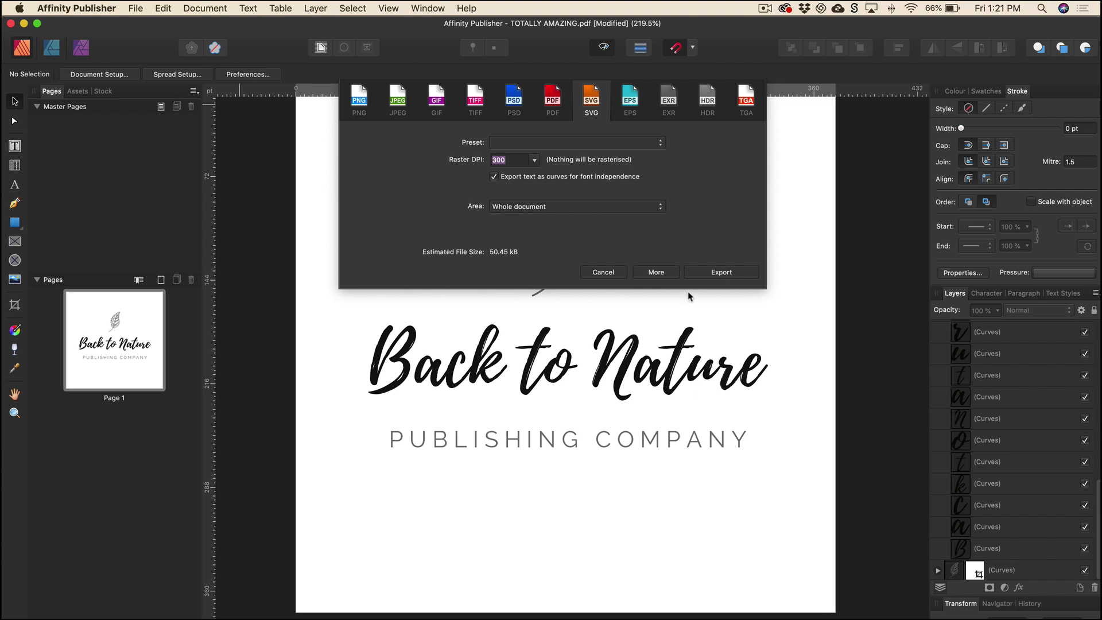
{"action": "left_click", "coordinate": [603, 272]}
{"action": "left_click_drag", "start_coordinate": [325, 156], "coordinate": [793, 508]}
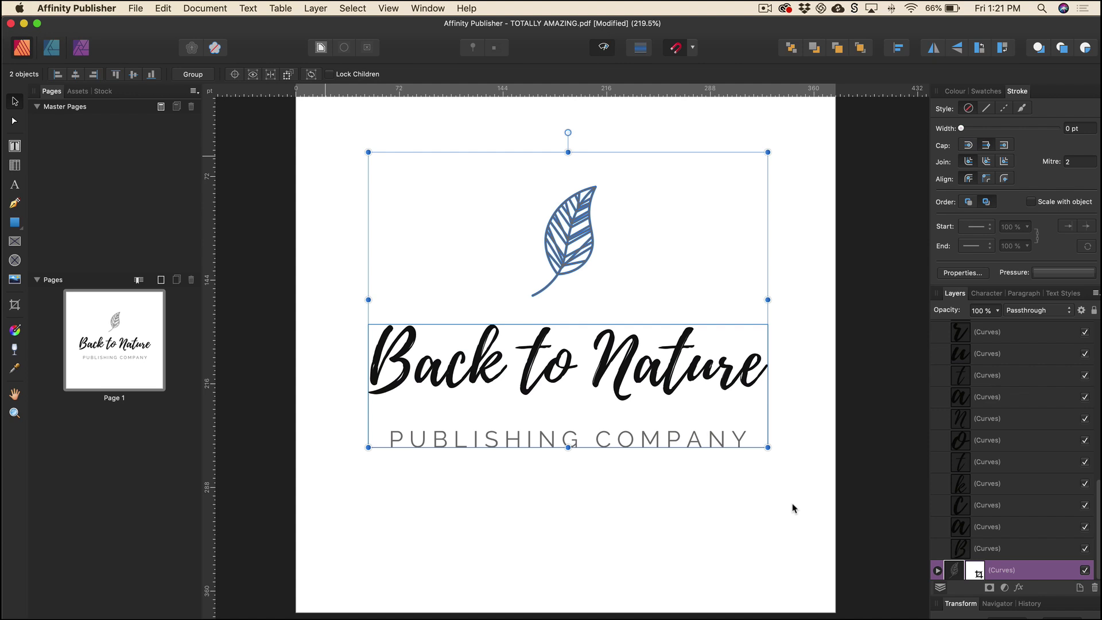